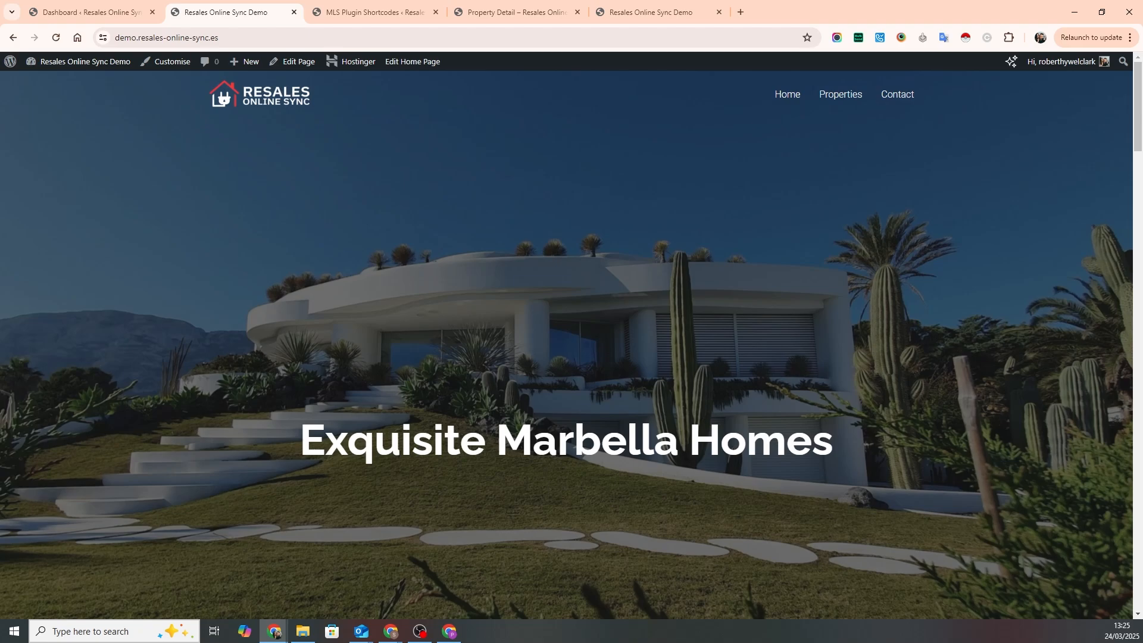
- Open the form for uploading a plugin zip file in the site's WordPress admin
click(74, 65)
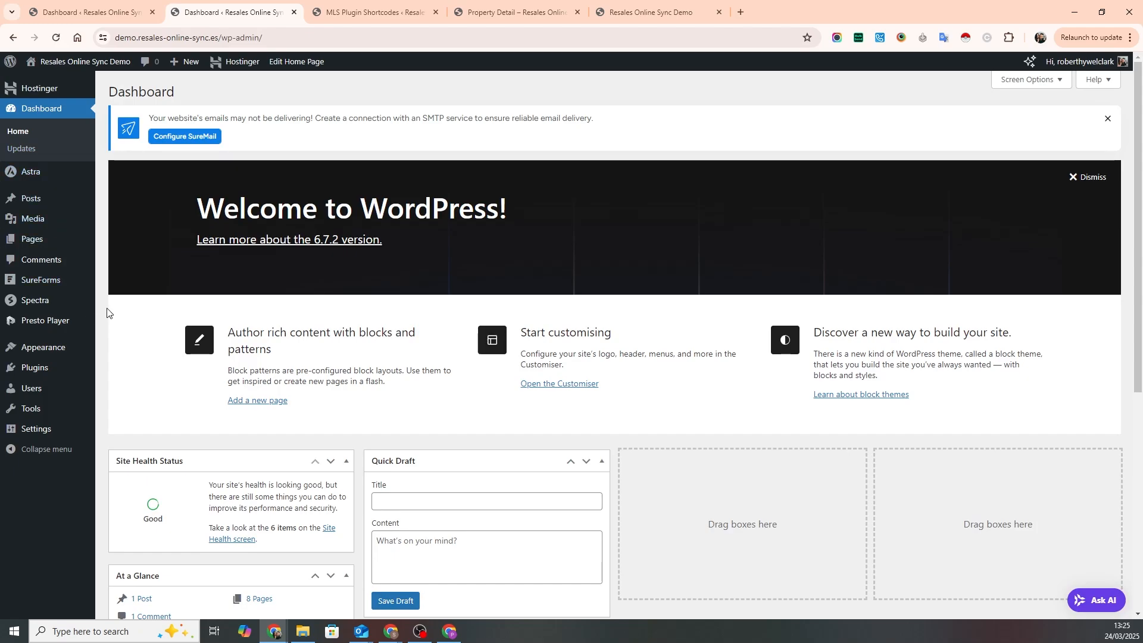
click(38, 367)
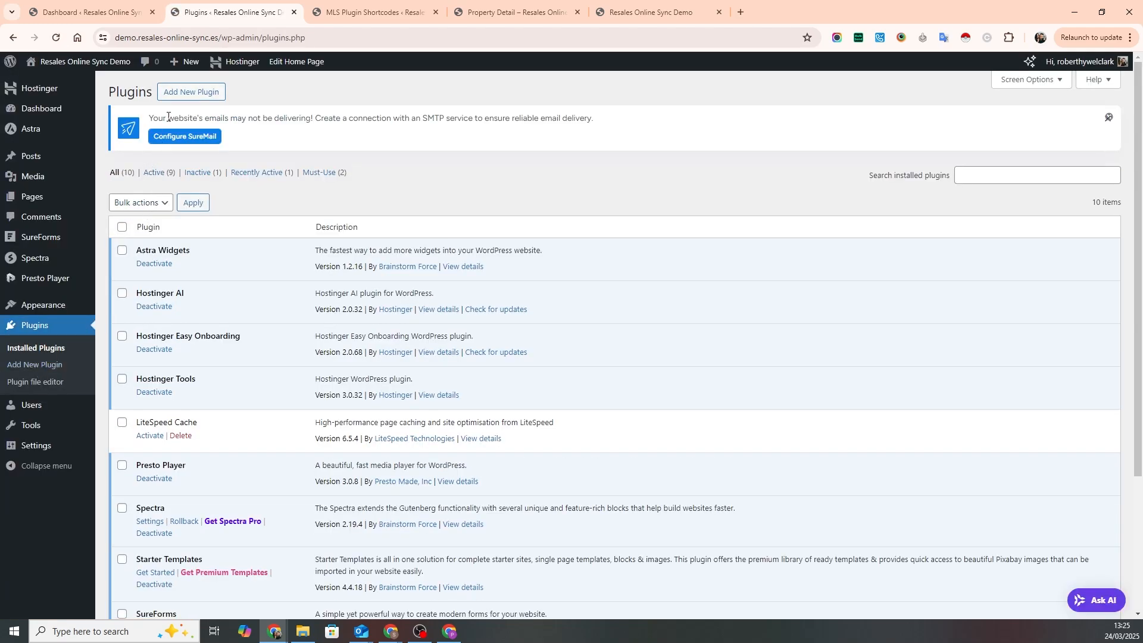
click(184, 95)
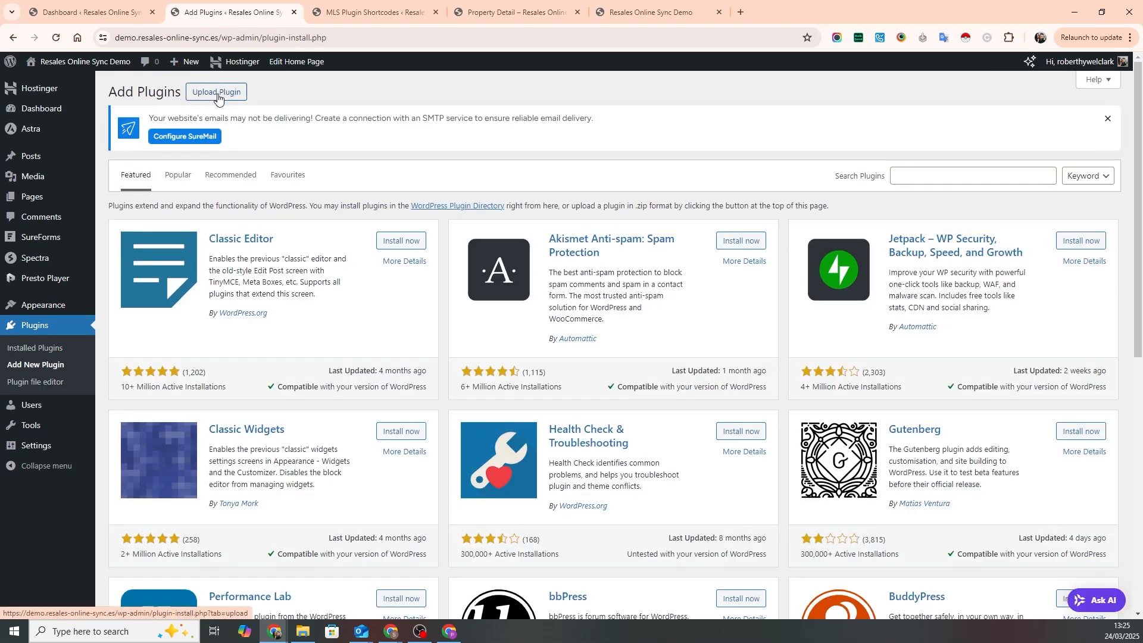
click(218, 95)
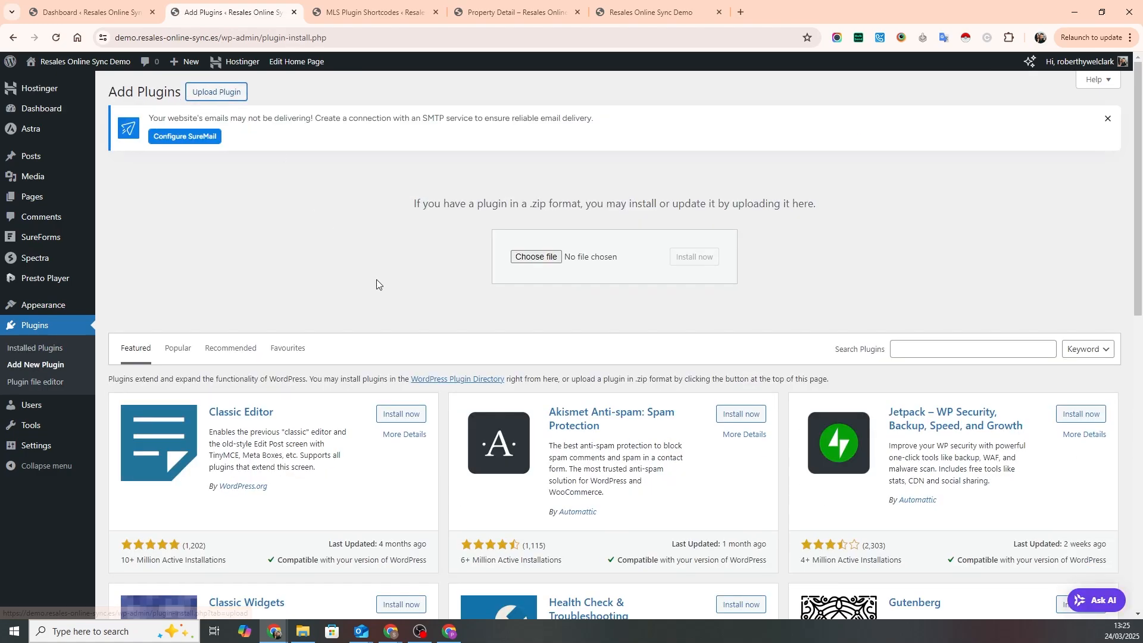
- Upload mls-plugin.zip from the Desktop Plugins folder, then install and activate the plugin
click(534, 257)
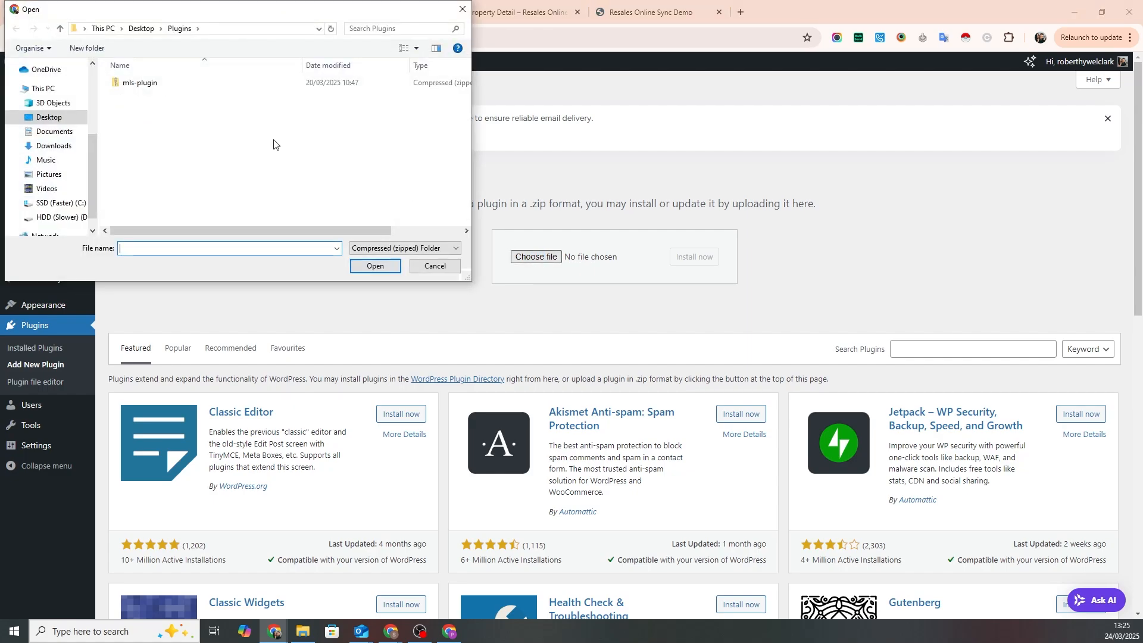
click(133, 86)
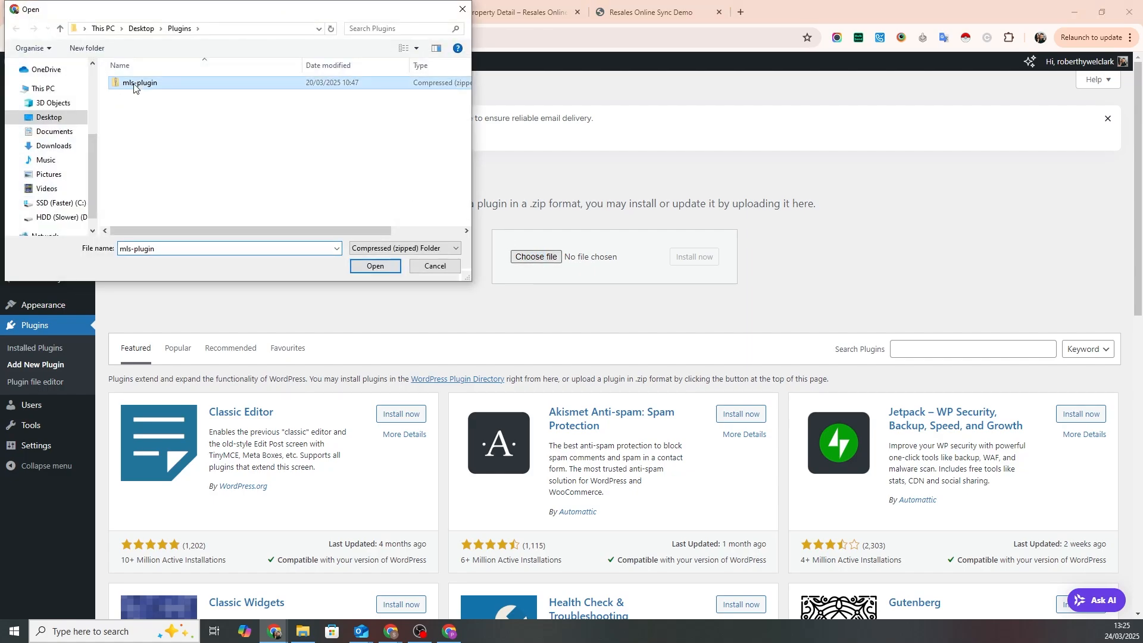
click(368, 266)
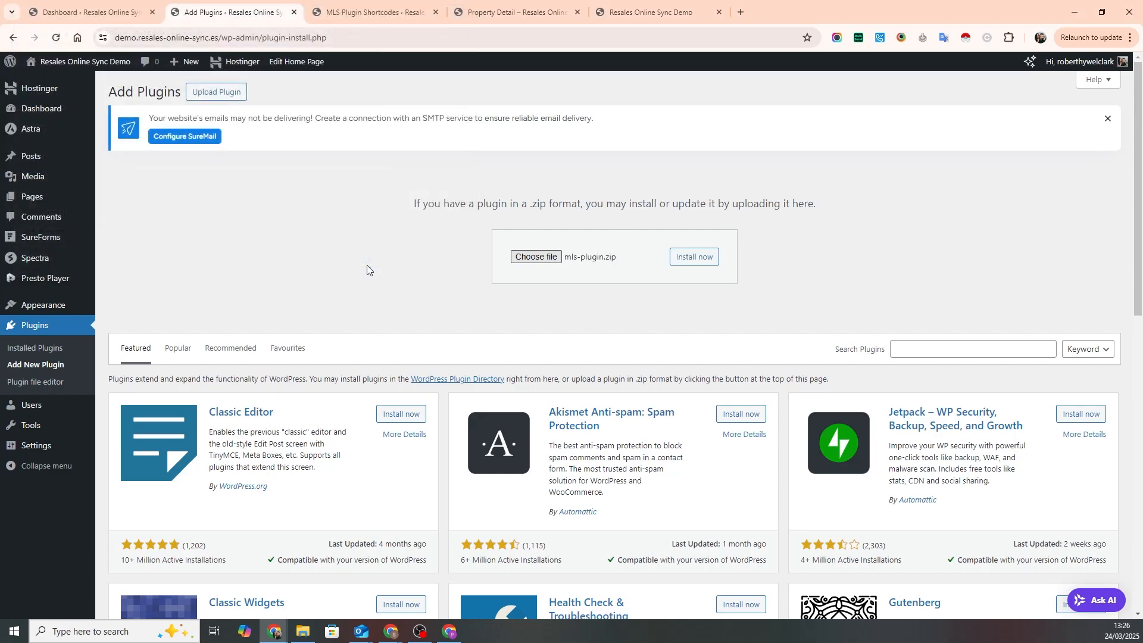
click(705, 263)
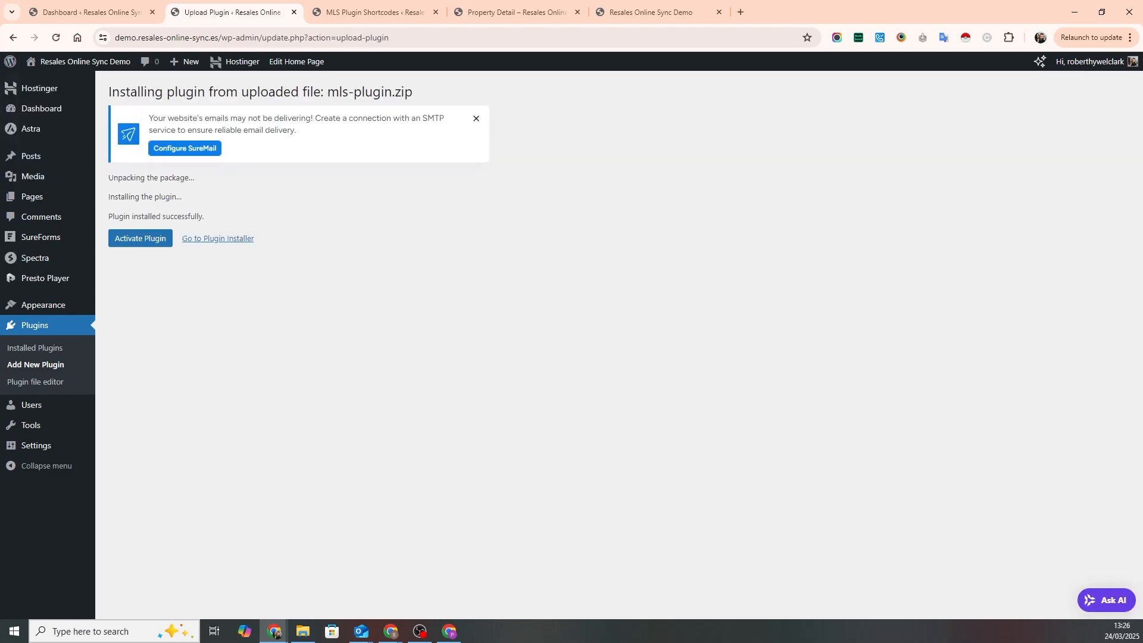
click(141, 243)
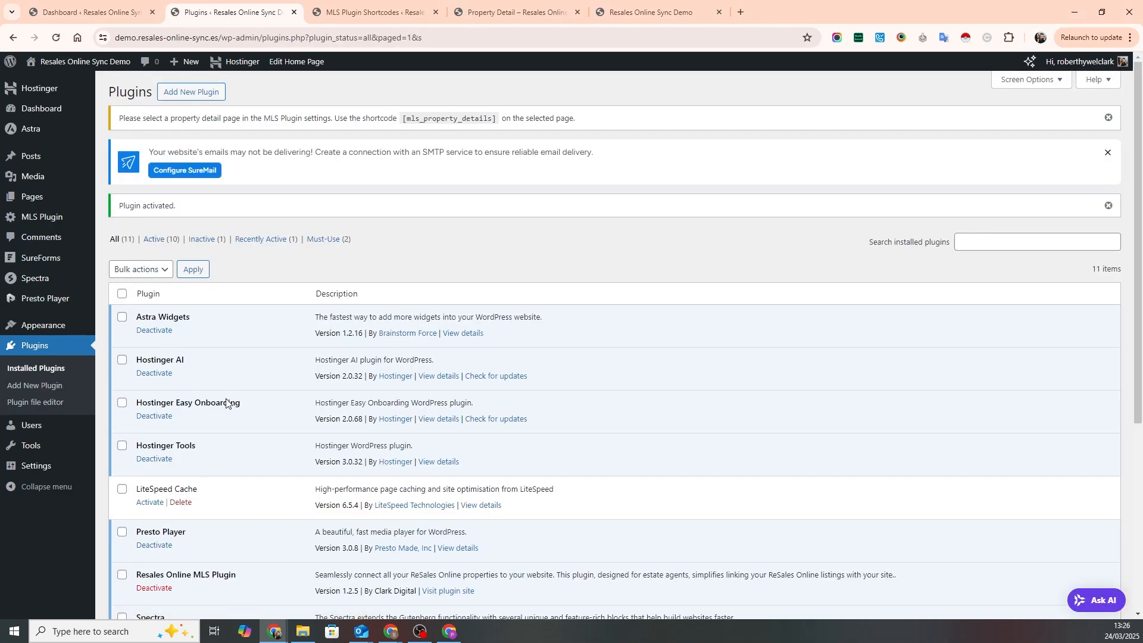
- Enter the licence key for the MLS Plugin, verify it and save the changes
scroll(226, 506, down, 2)
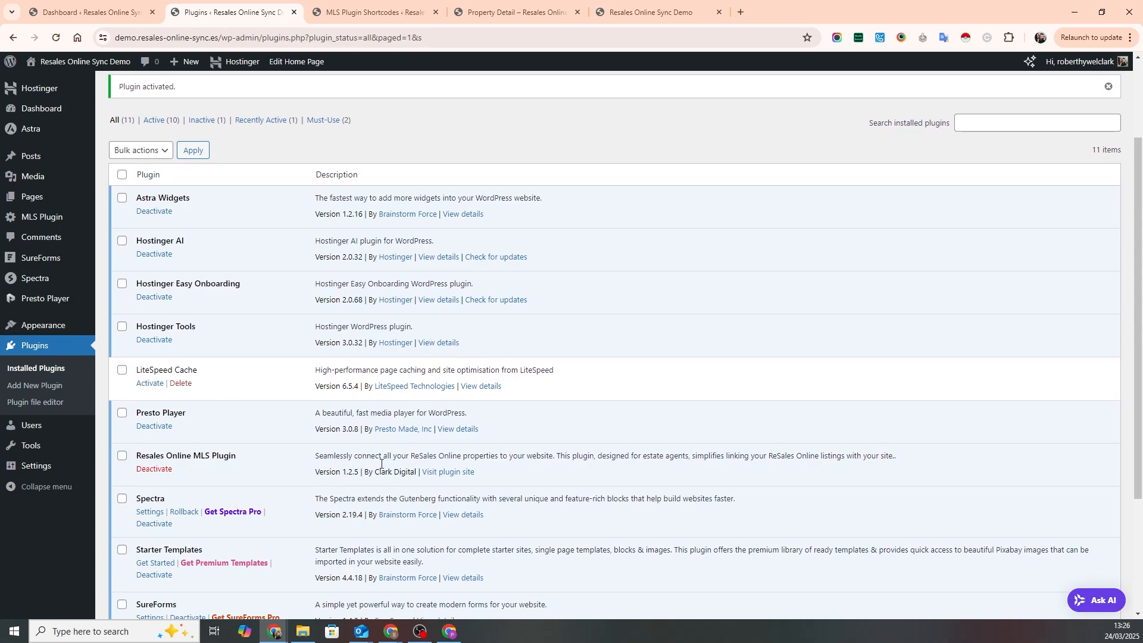
mouse_move(40, 219)
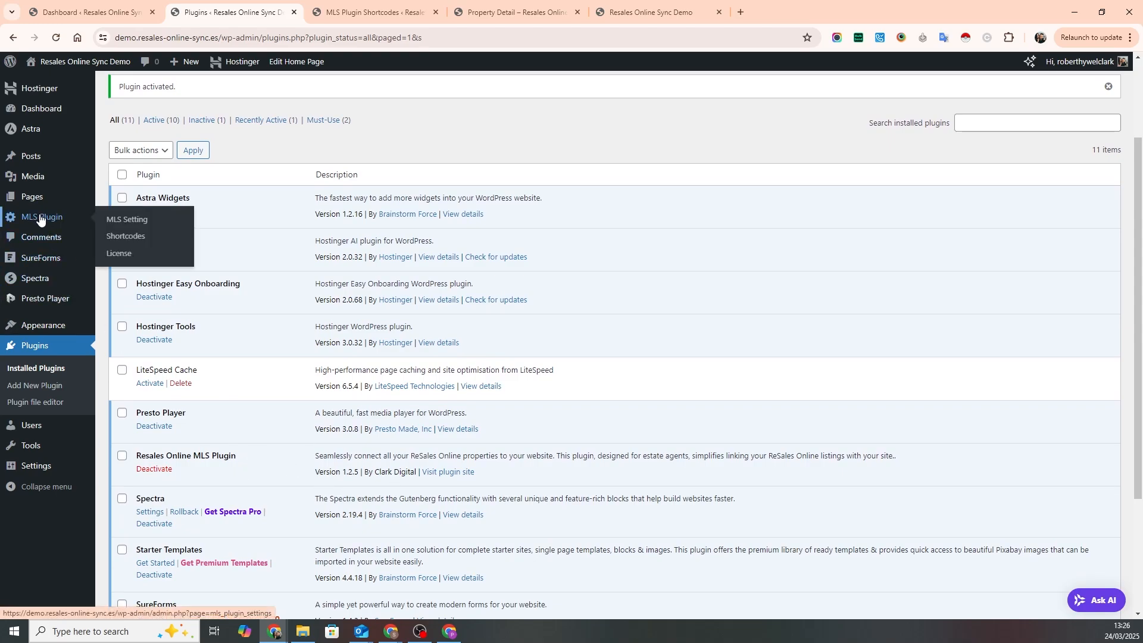
click(40, 220)
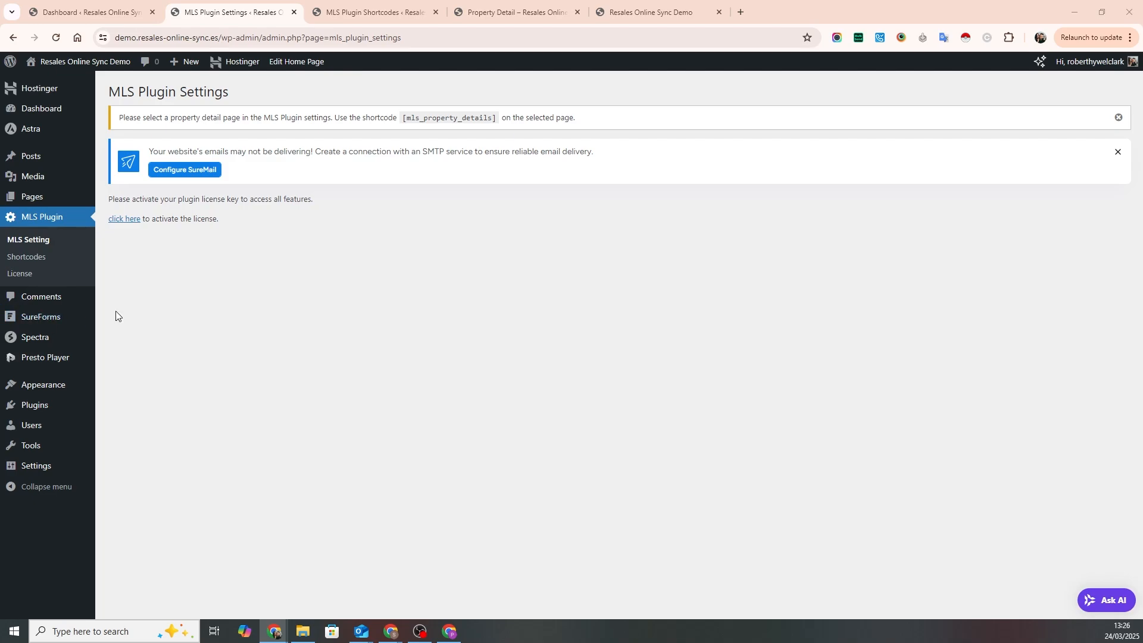
click(122, 224)
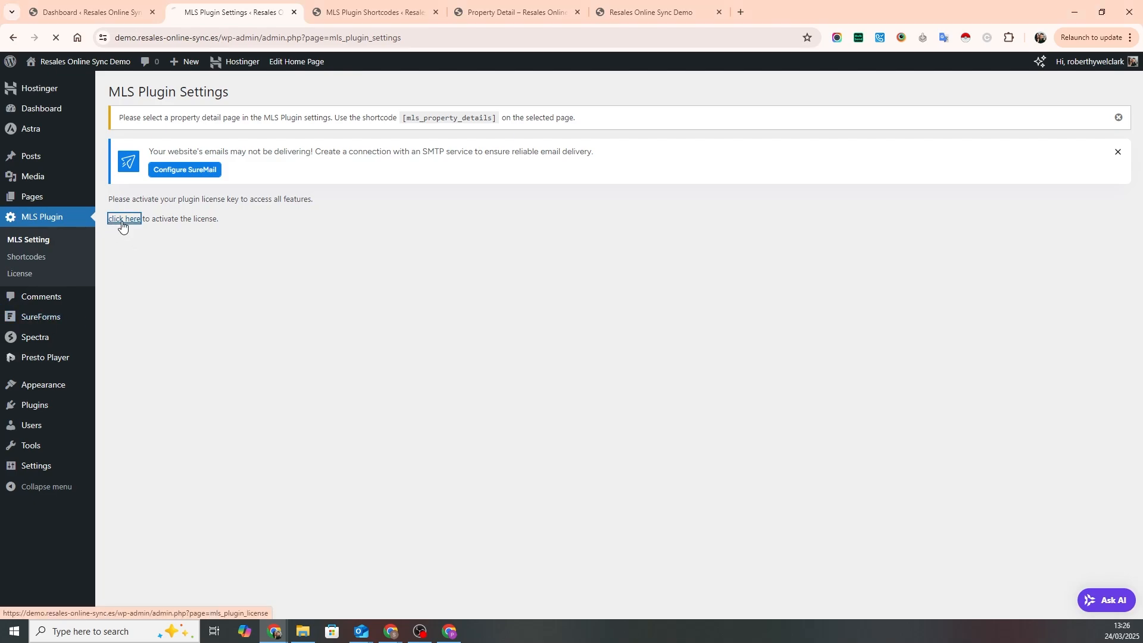
click(316, 206)
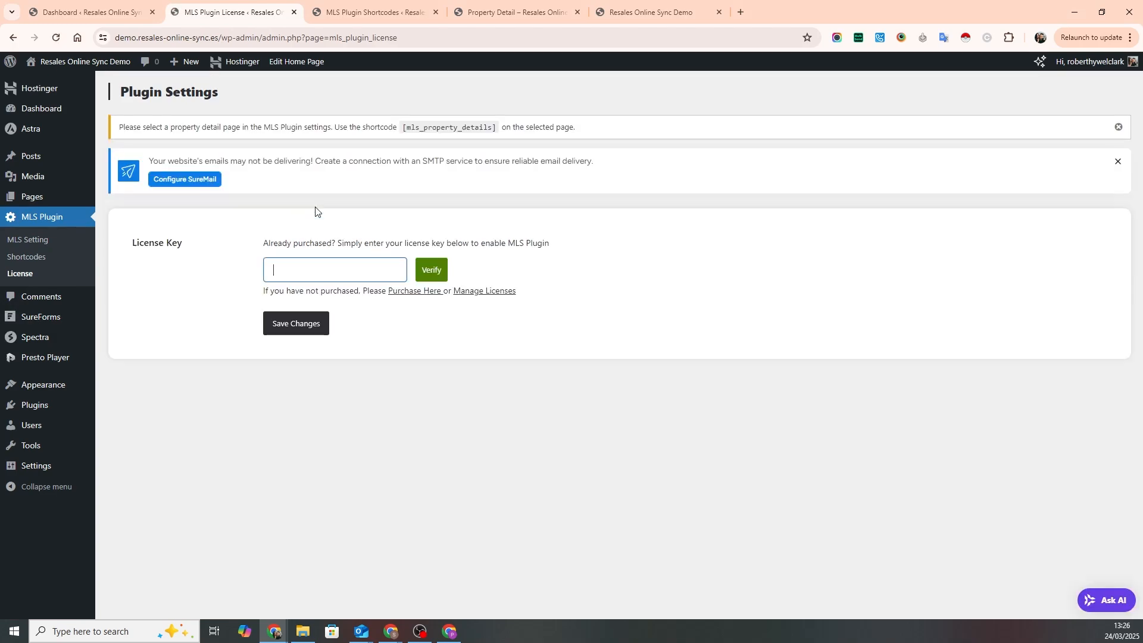
key(ctrl+v)
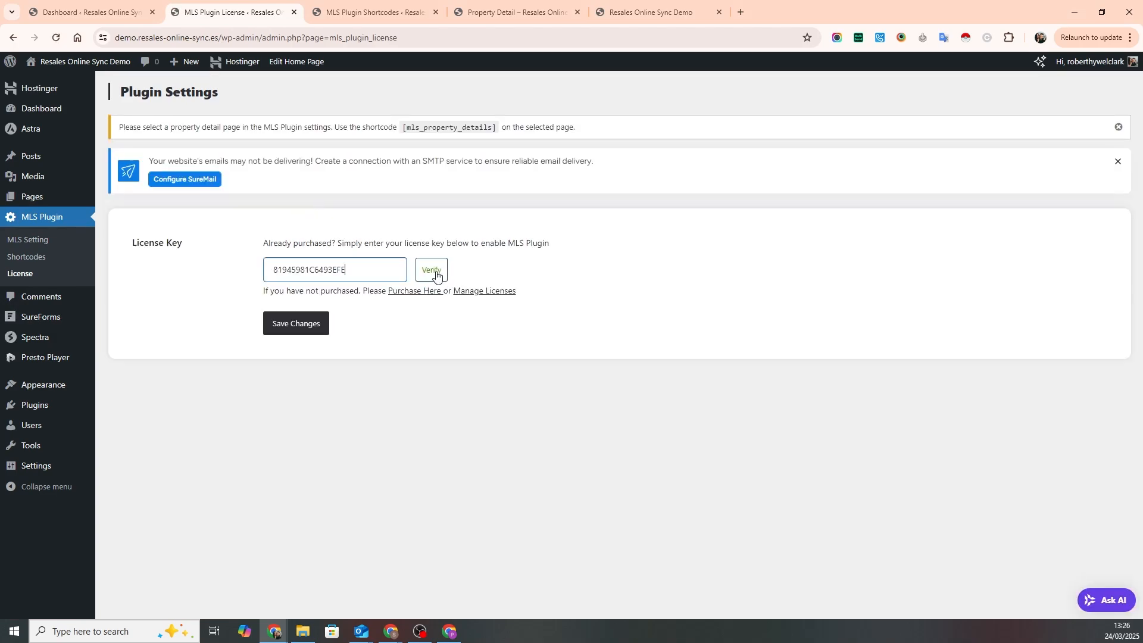
click(437, 265)
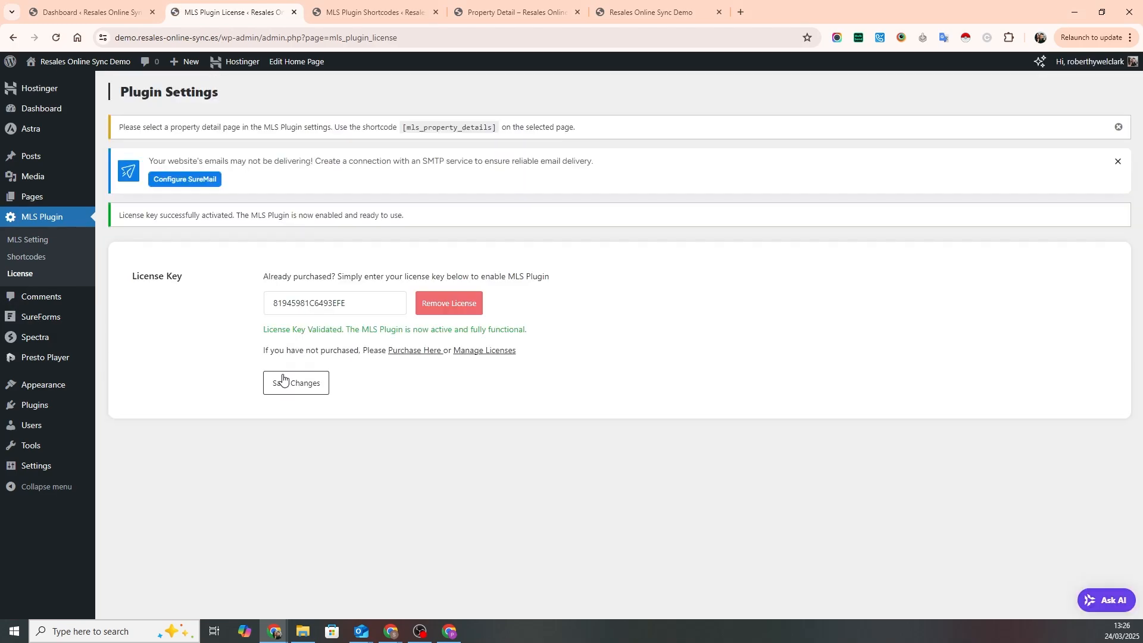
click(291, 386)
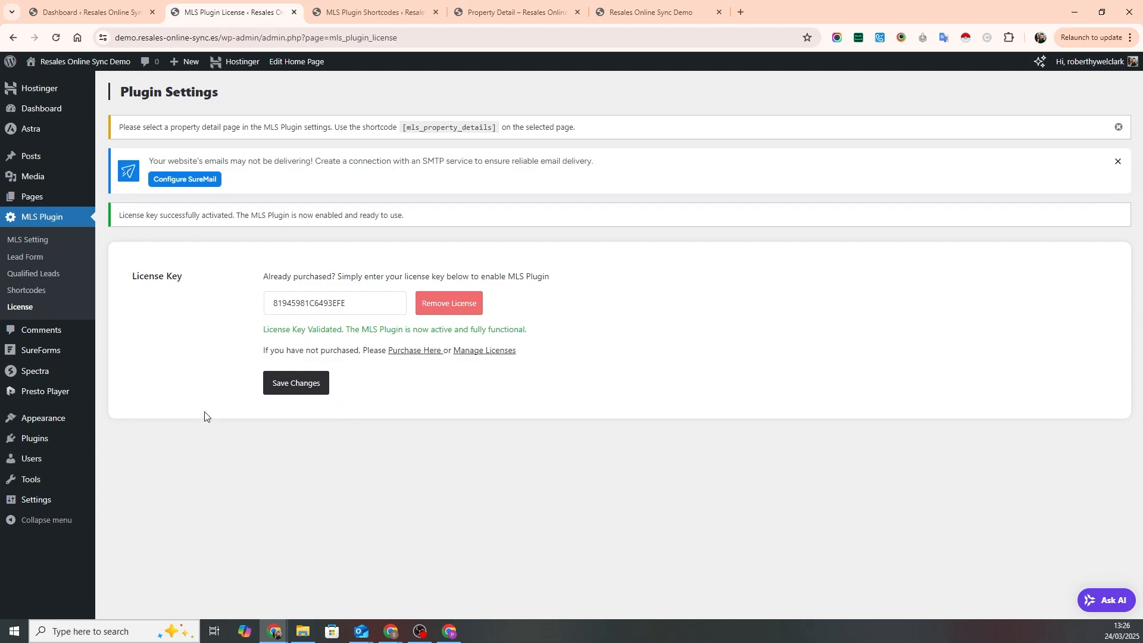
- Fill in the API key and client ID for the Resales Online connection in the MLS Plugin settings
click(30, 240)
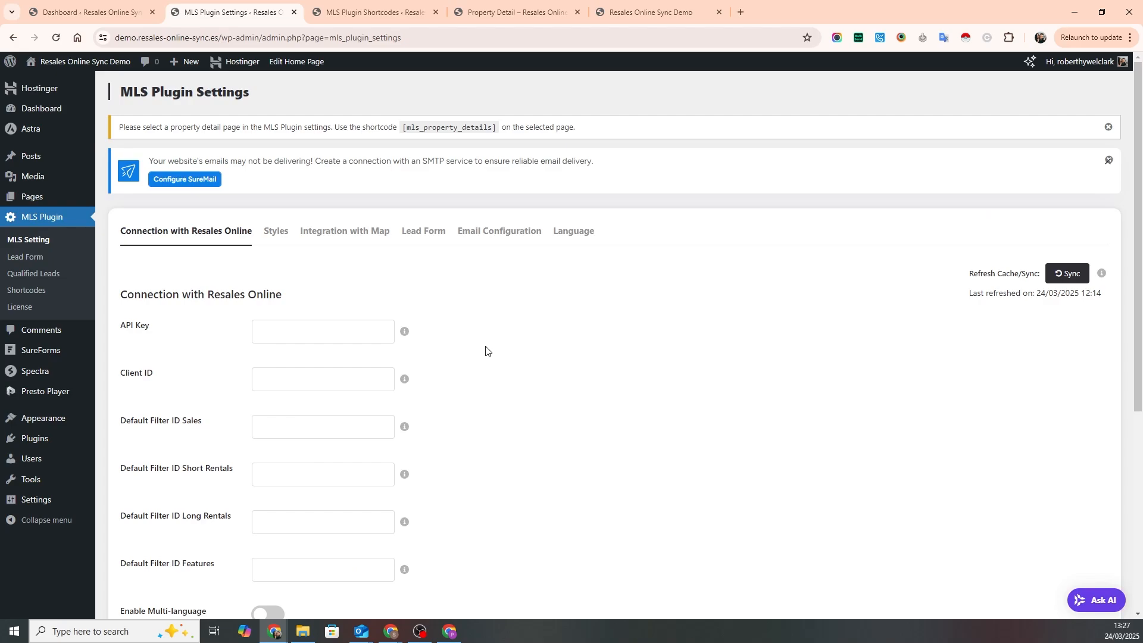
scroll(486, 353, down, 1)
scroll(486, 353, down, 2)
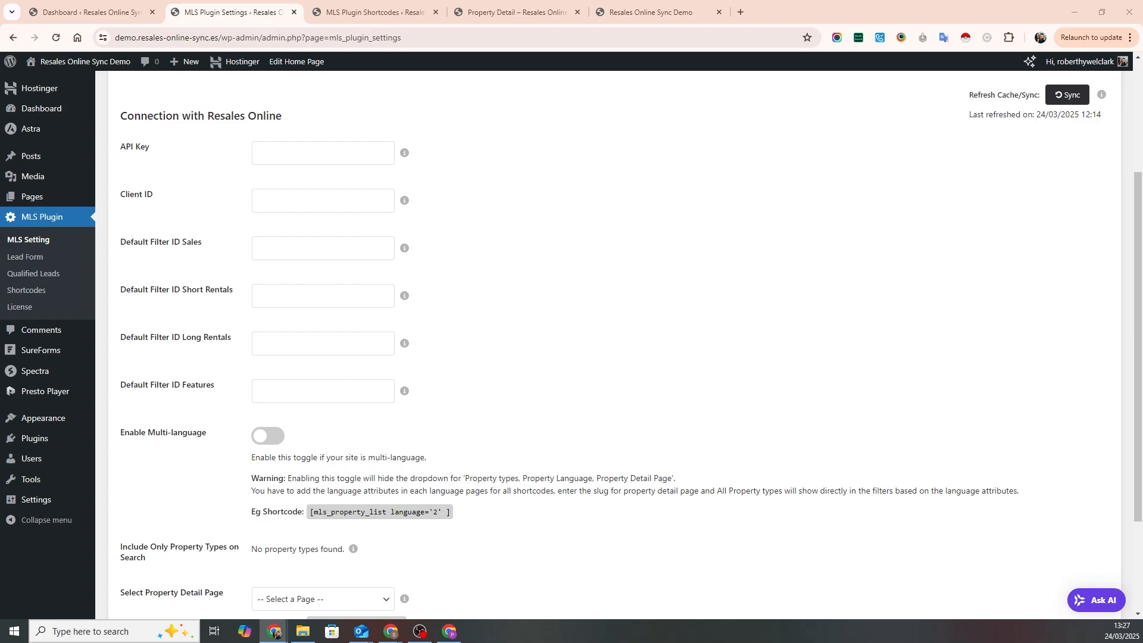
click(295, 155)
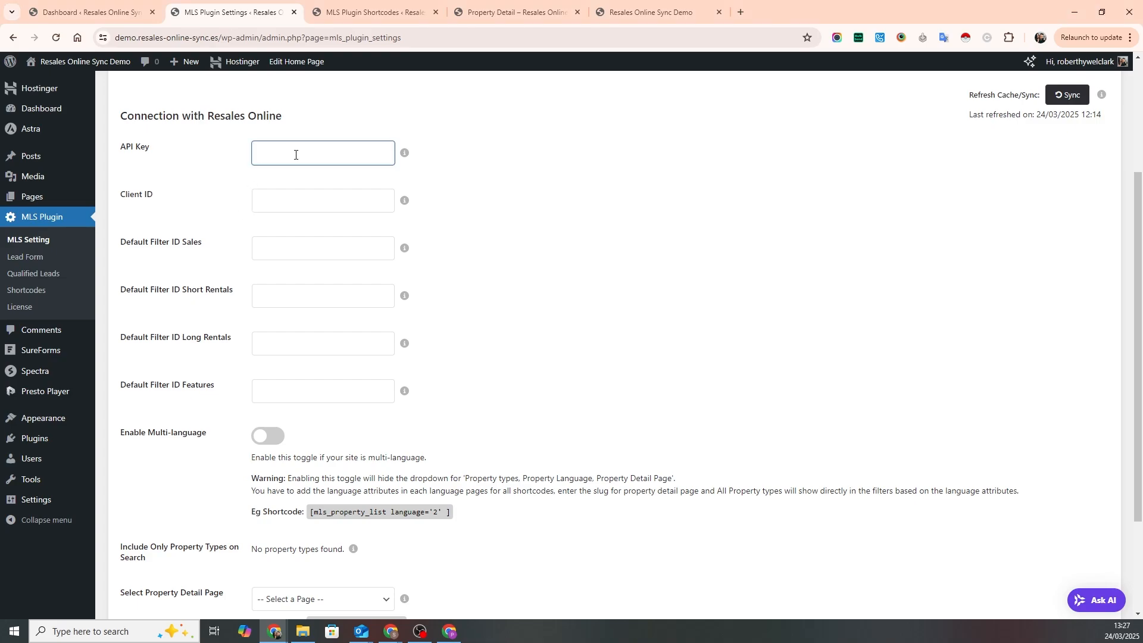
key(ctrl+v)
click(277, 203)
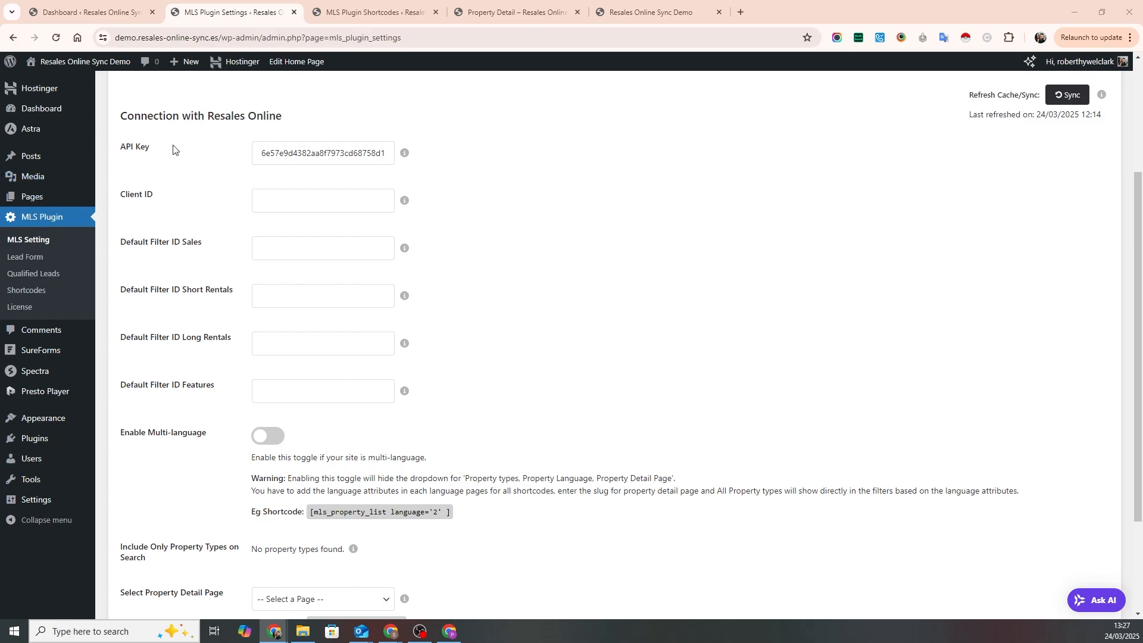
click(274, 199)
text(1032811)
- Set the default filter IDs to 57853 for sales, 57856 for short rentals, 57859 for long rentals and 57862 for features, and save
click(284, 253)
text(57853)
click(267, 295)
text(57856)
click(283, 344)
text(57859)
click(290, 395)
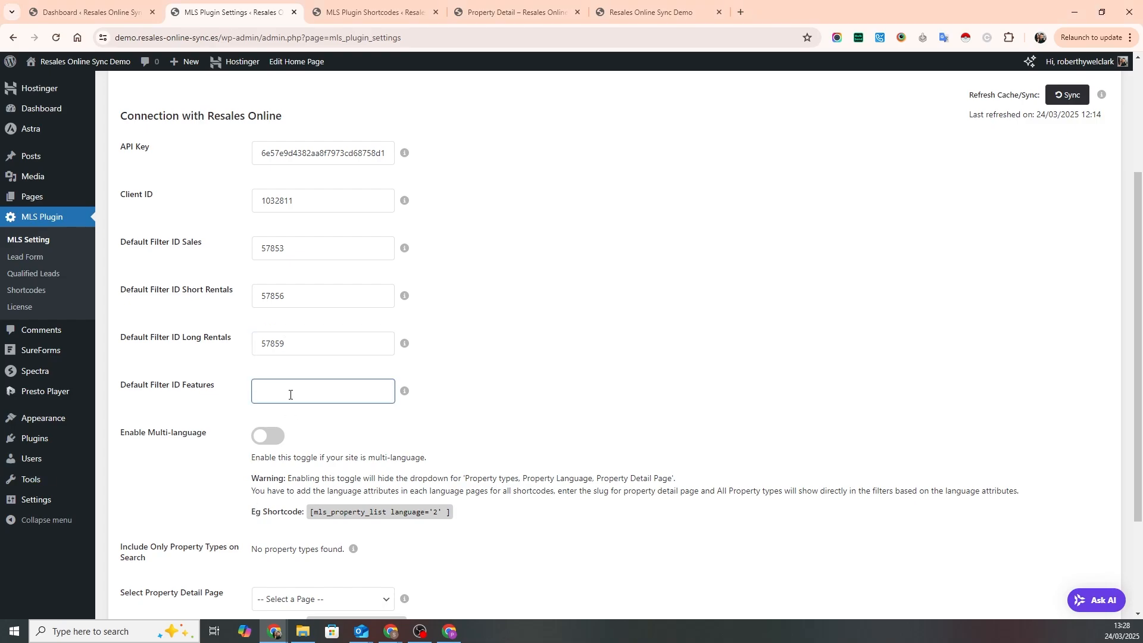
text(57862)
click(551, 400)
scroll(456, 314, down, 3)
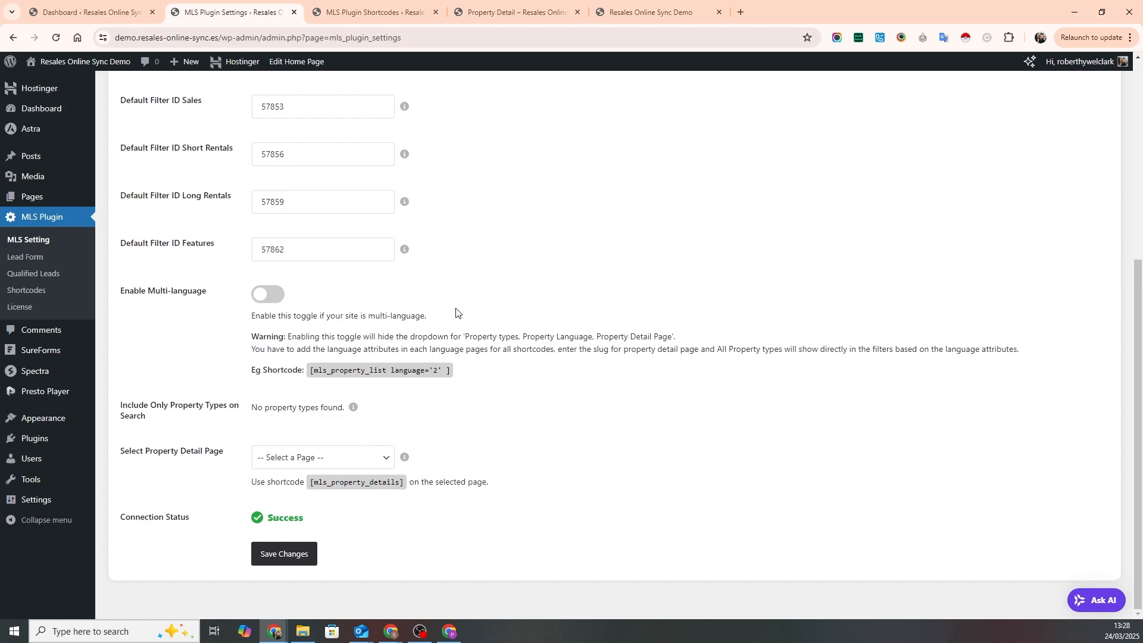
click(278, 555)
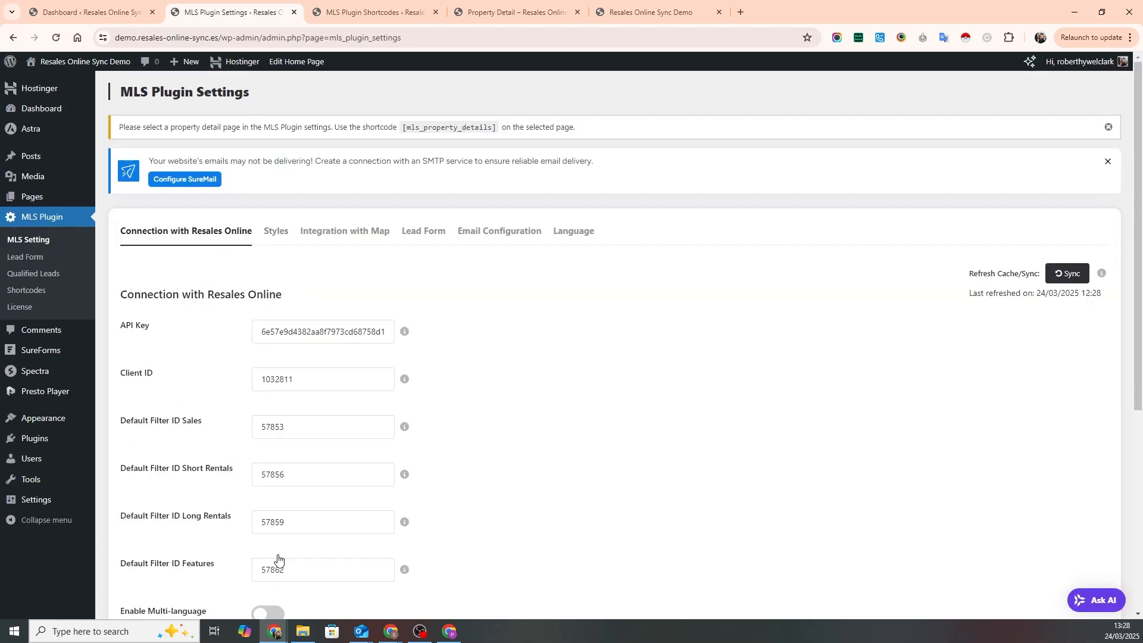
- Include all property types in the property search and save the connection settings
scroll(470, 397, down, 2)
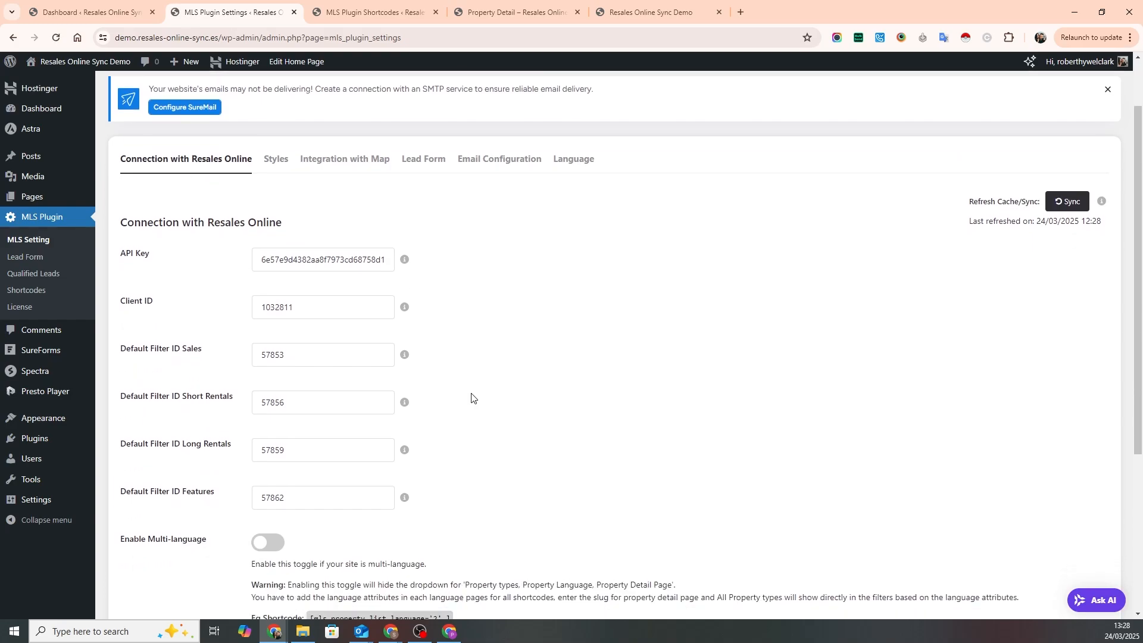
scroll(471, 398, down, 5)
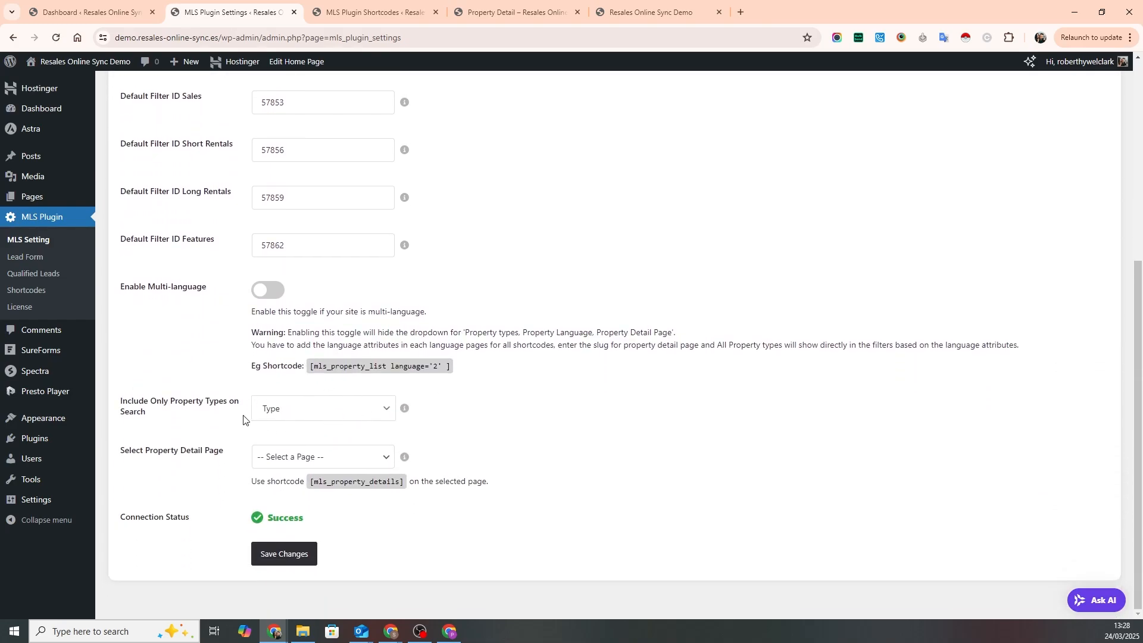
click(374, 415)
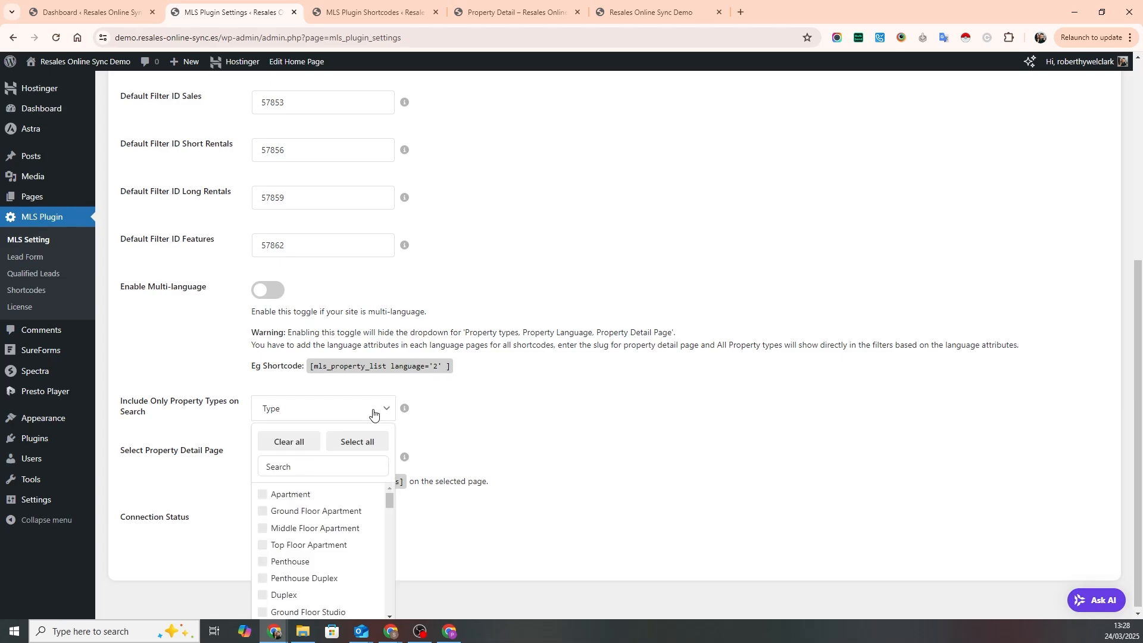
scroll(488, 415, down, 1)
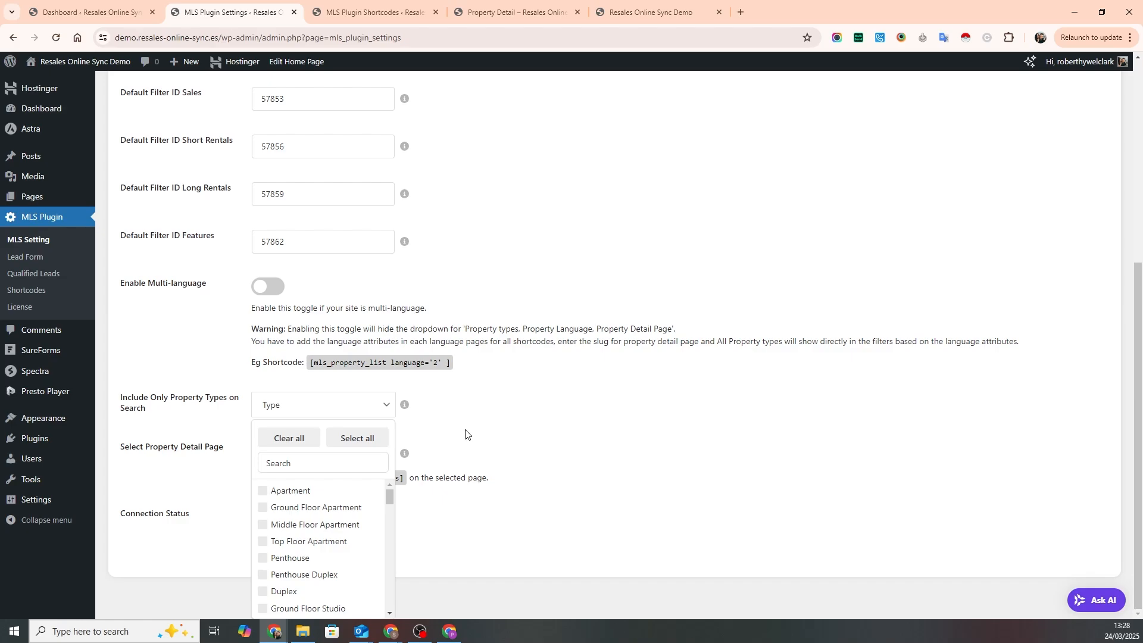
click(364, 440)
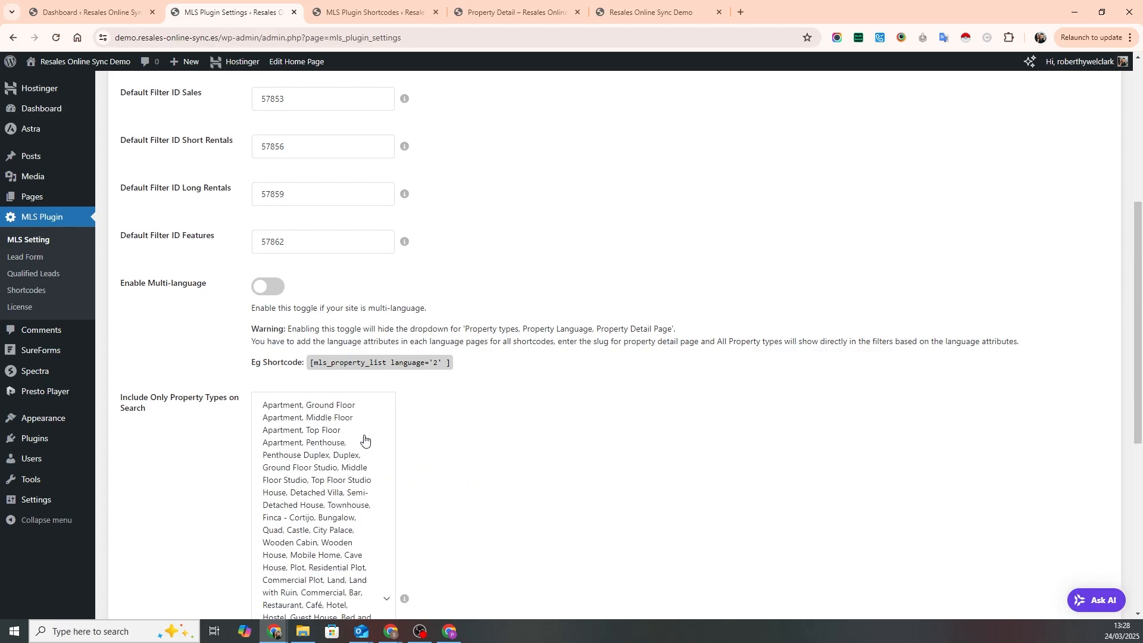
scroll(466, 458, down, 4)
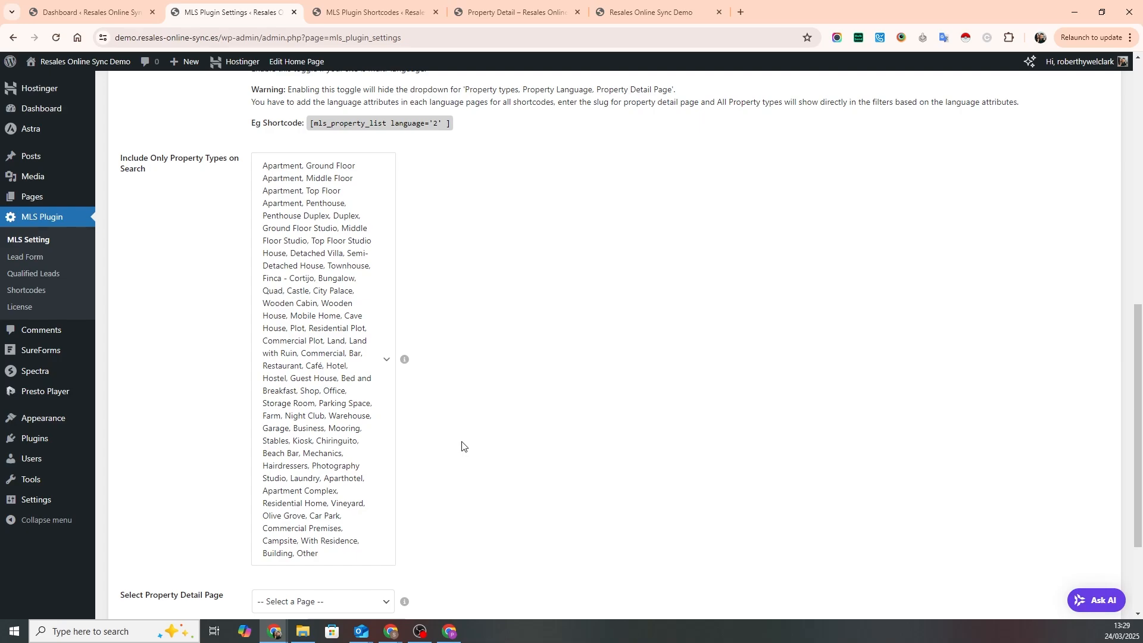
scroll(462, 447, down, 3)
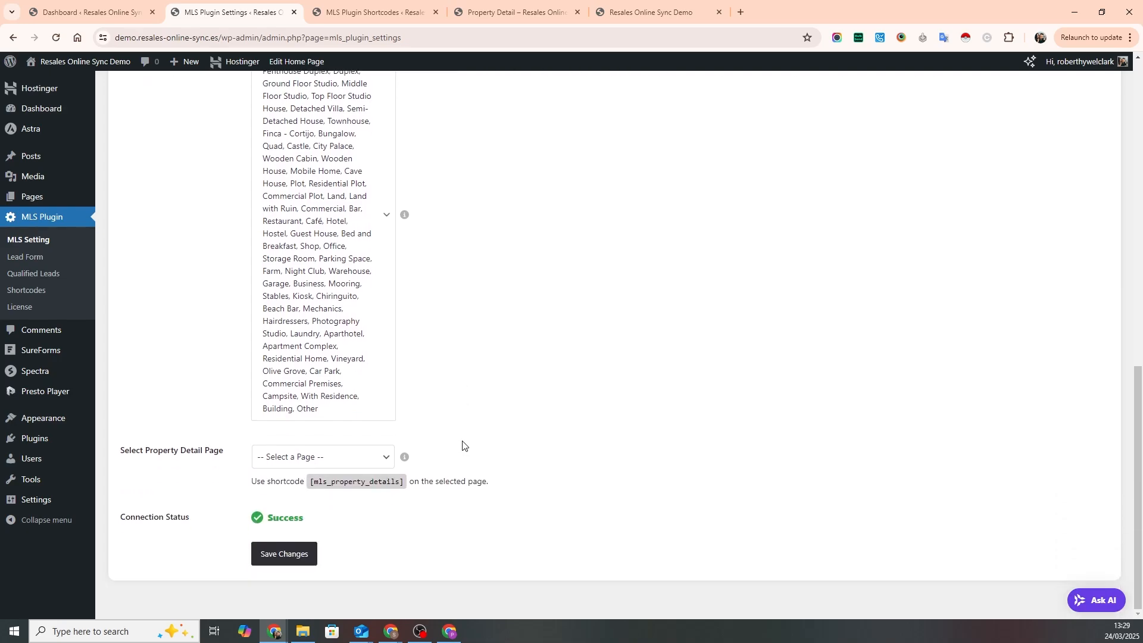
click(277, 554)
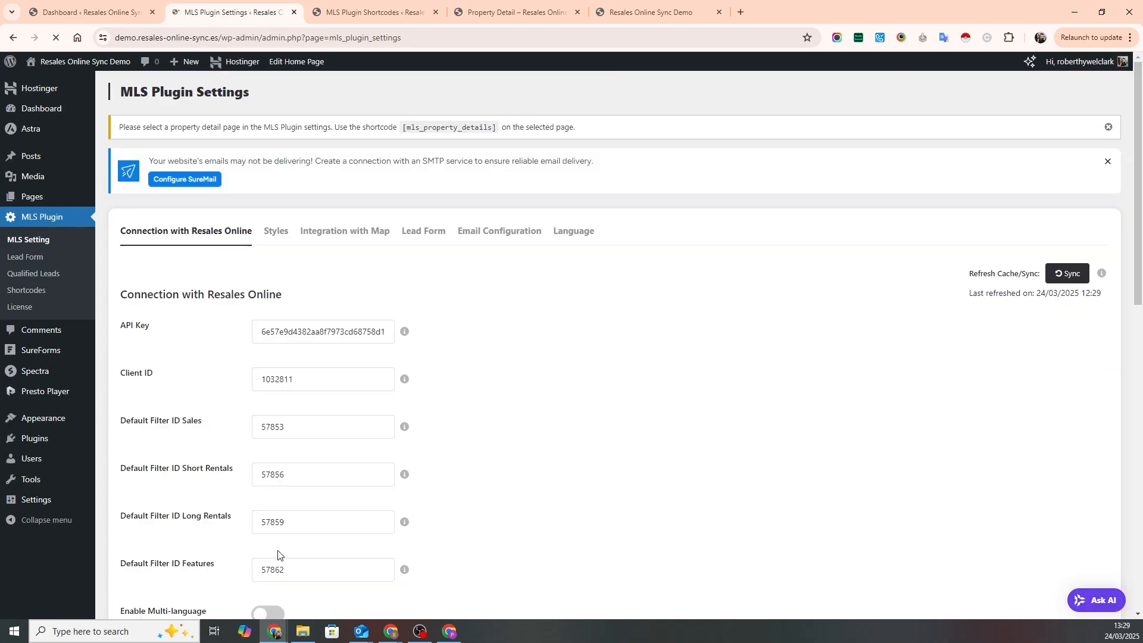
- Review the saved Resales Online connection settings, including the included property types and the connection status
scroll(478, 478, down, 2)
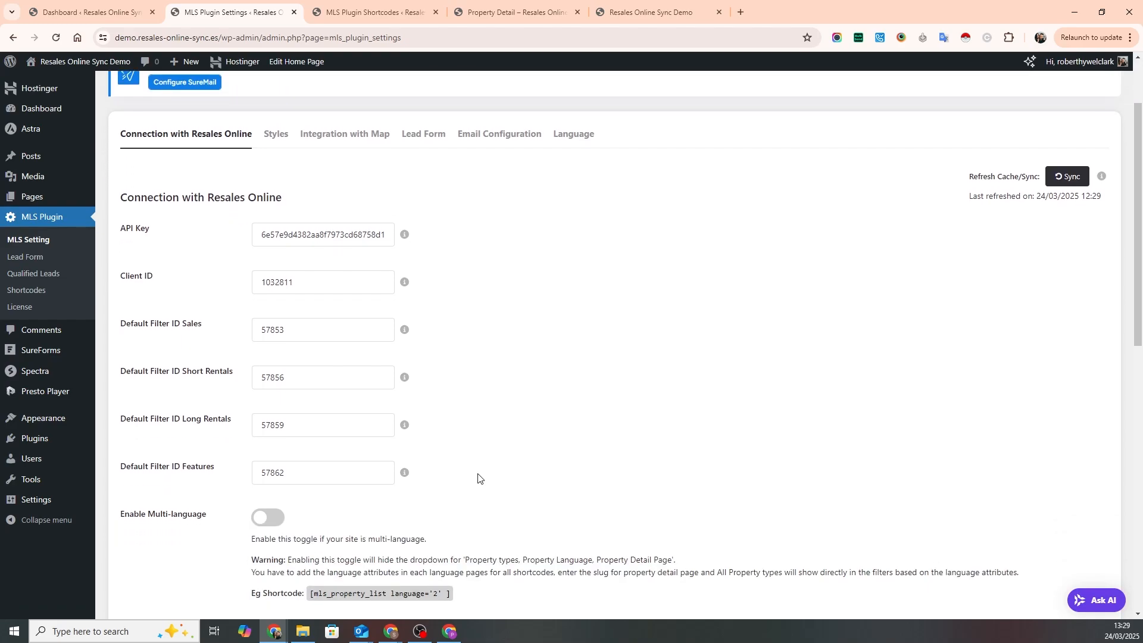
scroll(479, 478, down, 10)
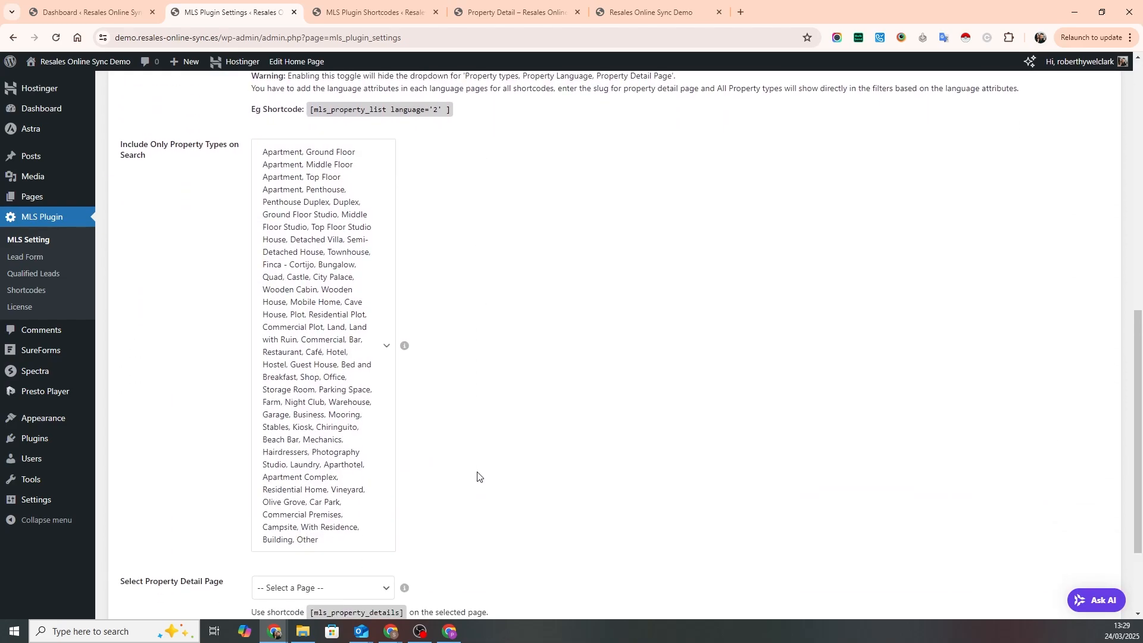
scroll(477, 476, down, 3)
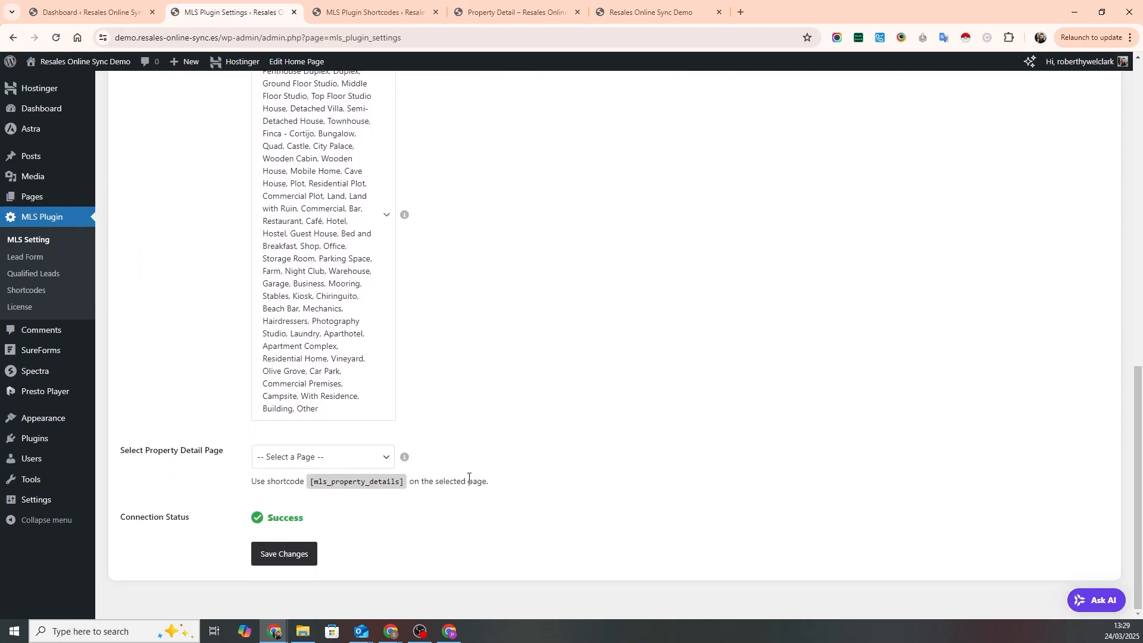
scroll(472, 483, up, 8)
scroll(434, 386, up, 5)
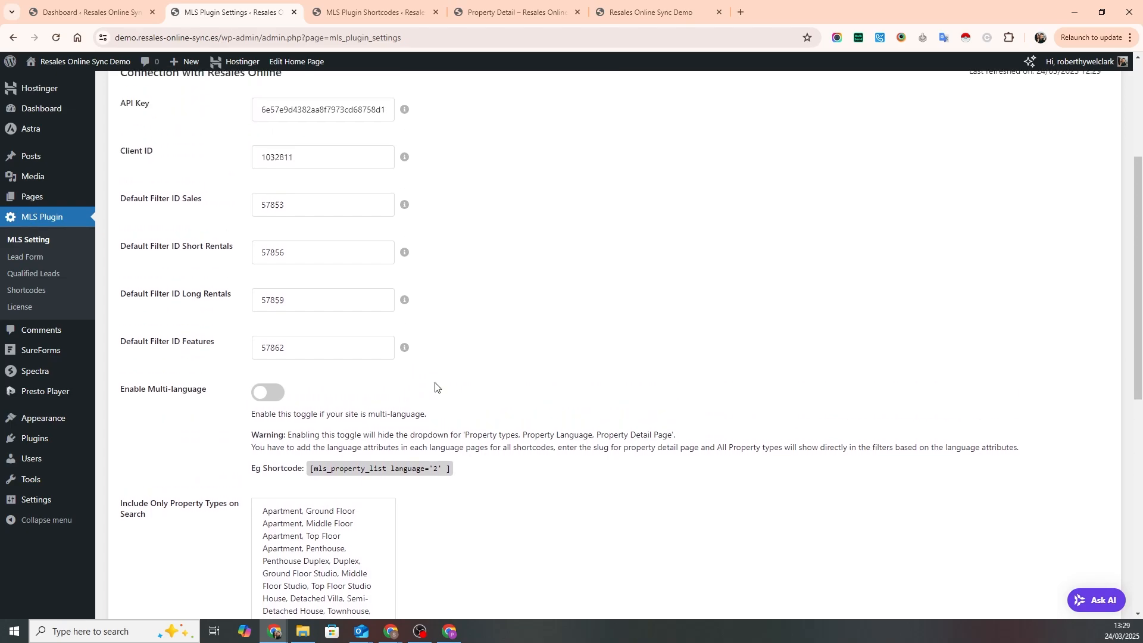
scroll(516, 395, up, 1)
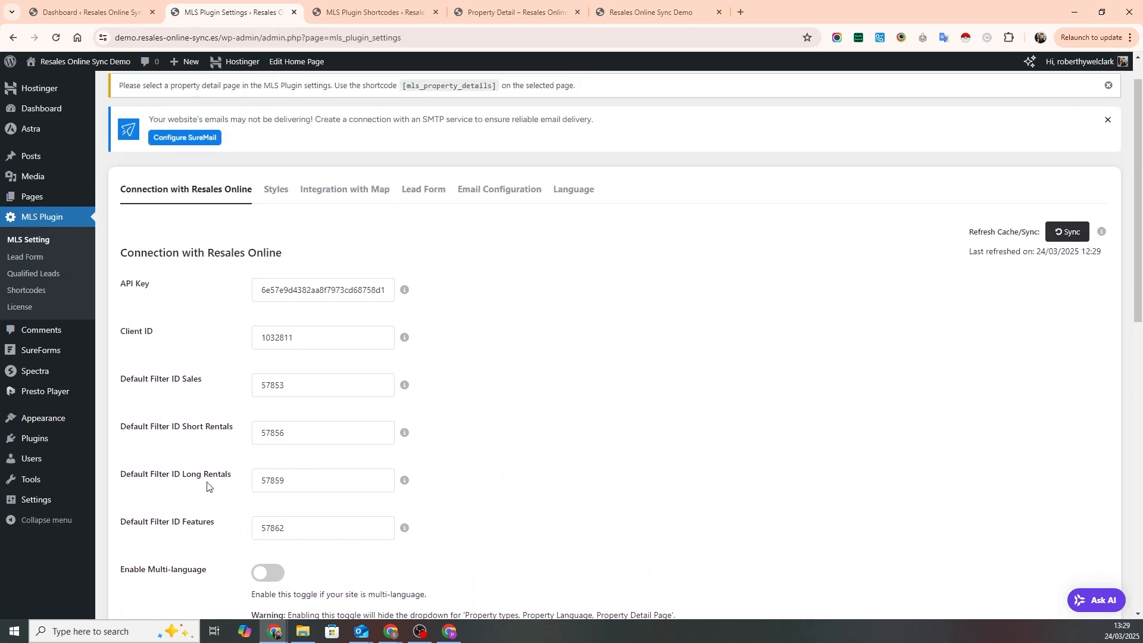
- Re-save the site's permalink settings with the Post name structure
mouse_move(41, 504)
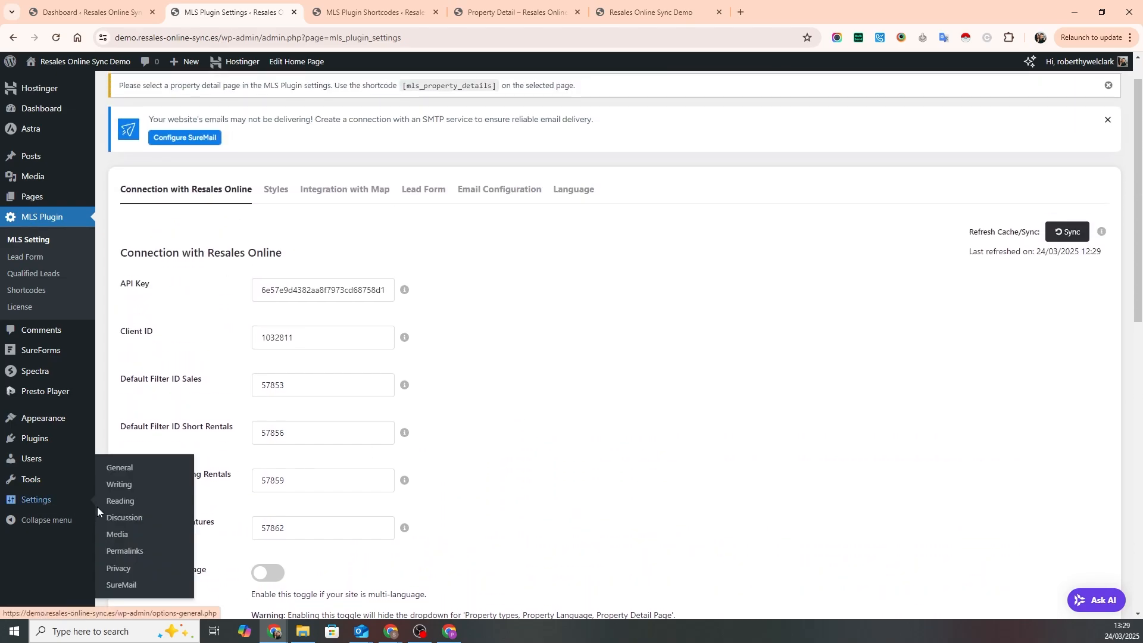
click(119, 552)
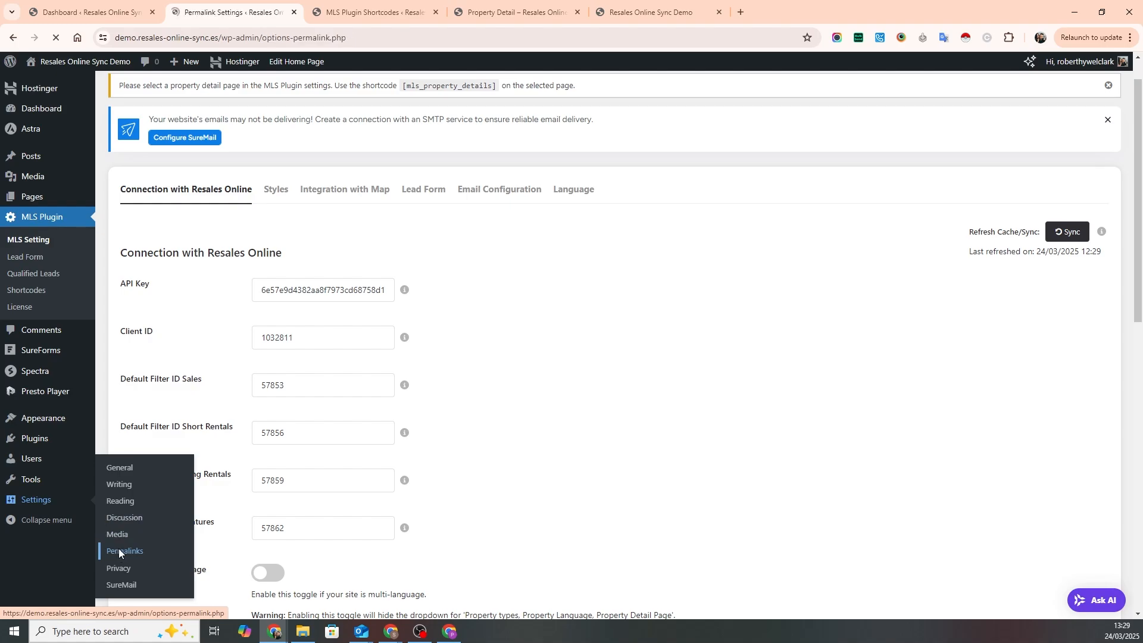
scroll(186, 484, down, 3)
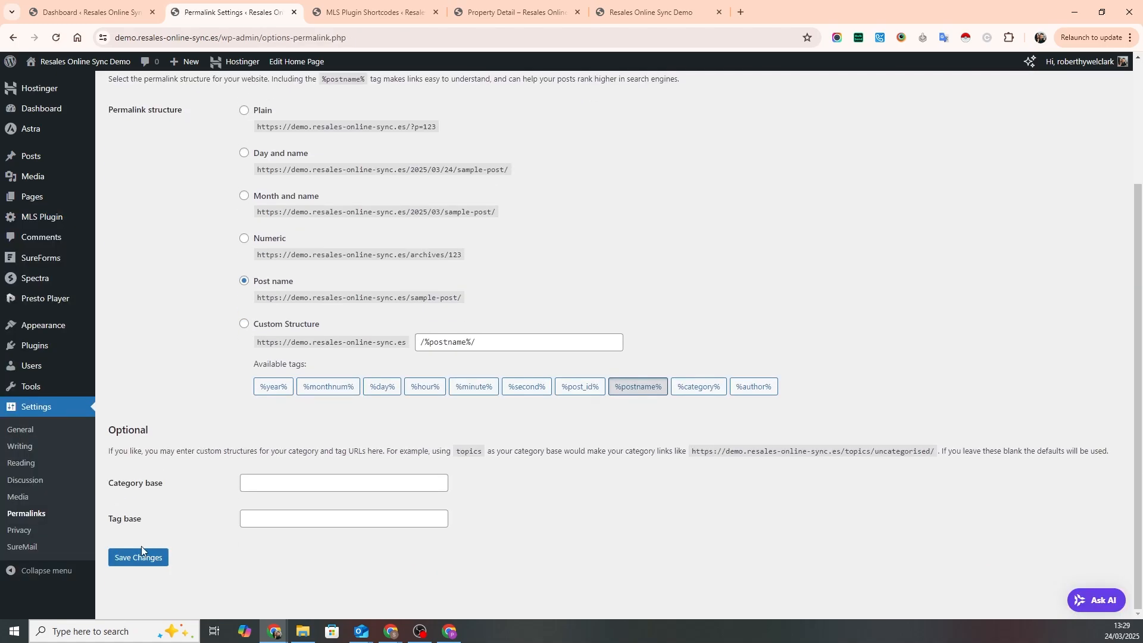
click(129, 563)
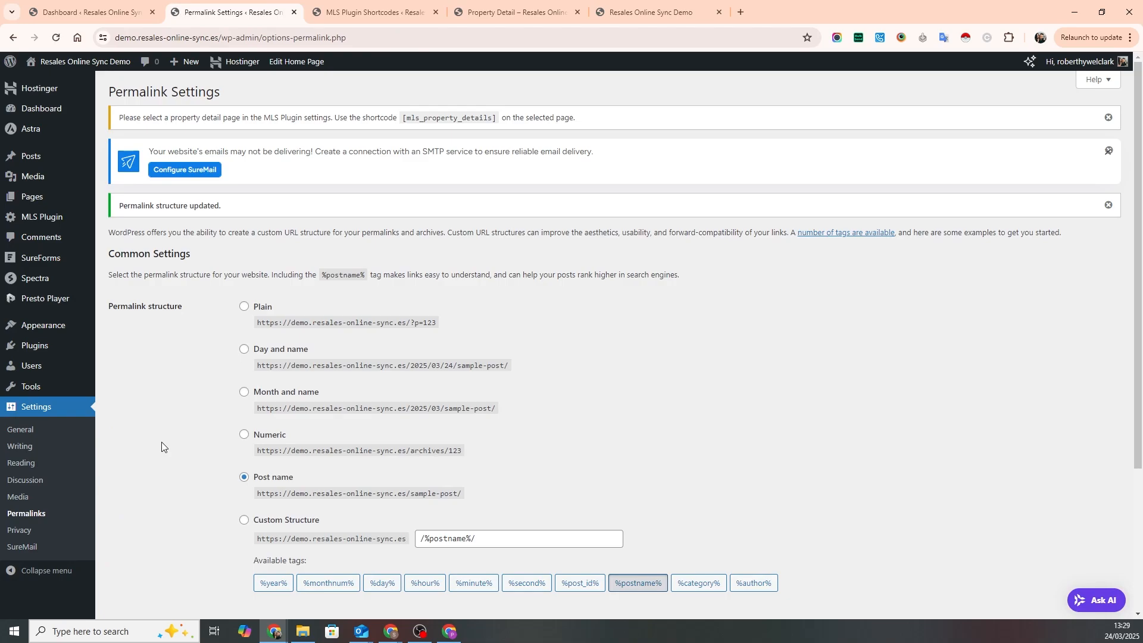
- View the published Property List (MLS Listing Page) from the site's list of pages
click(29, 201)
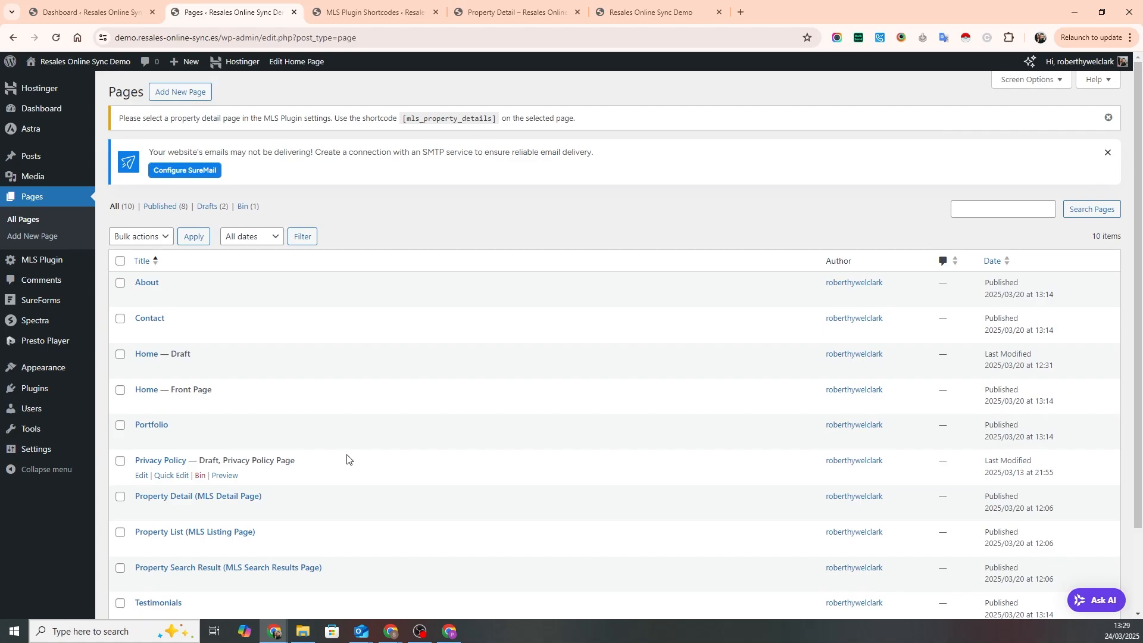
scroll(327, 497, down, 2)
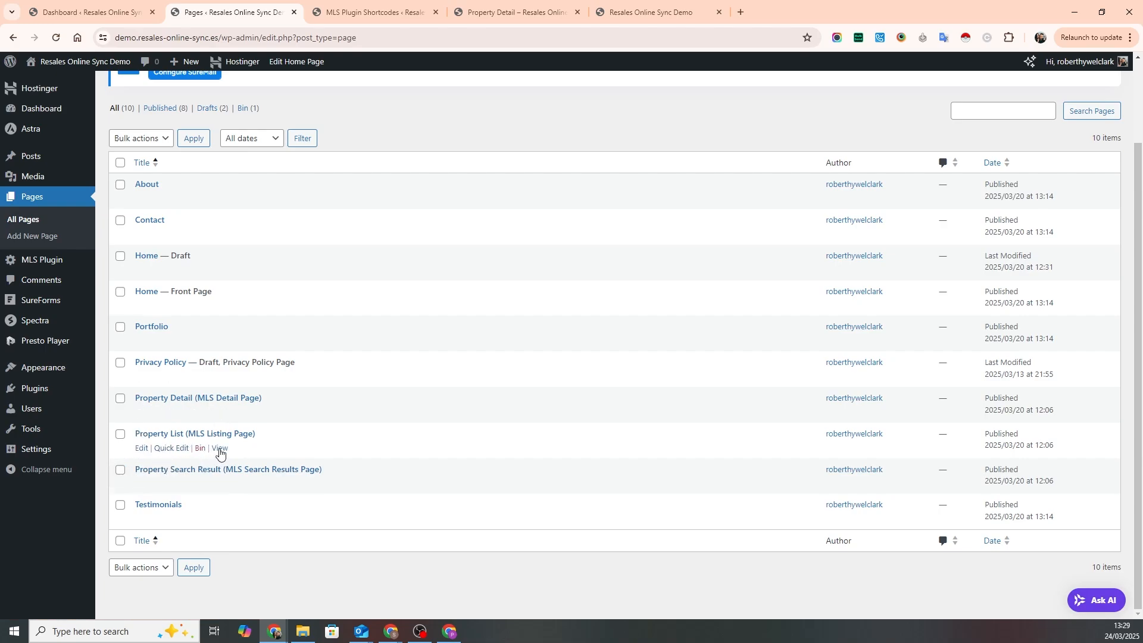
click(219, 449)
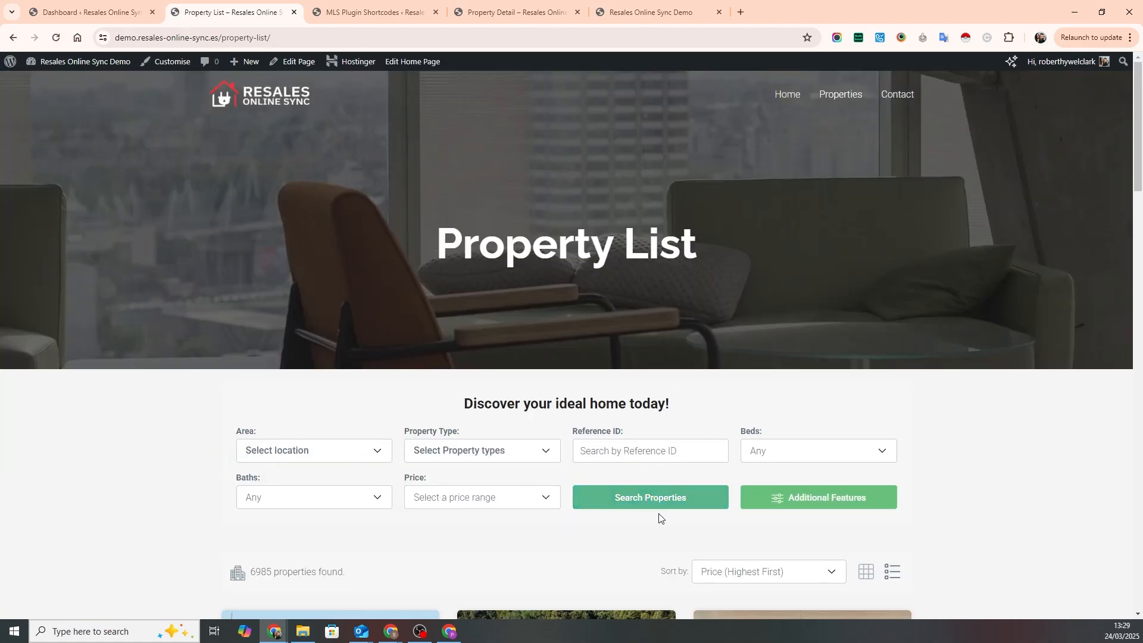
- Check the area filter and look through the property type options in the Property List page's search form
scroll(913, 524, down, 2)
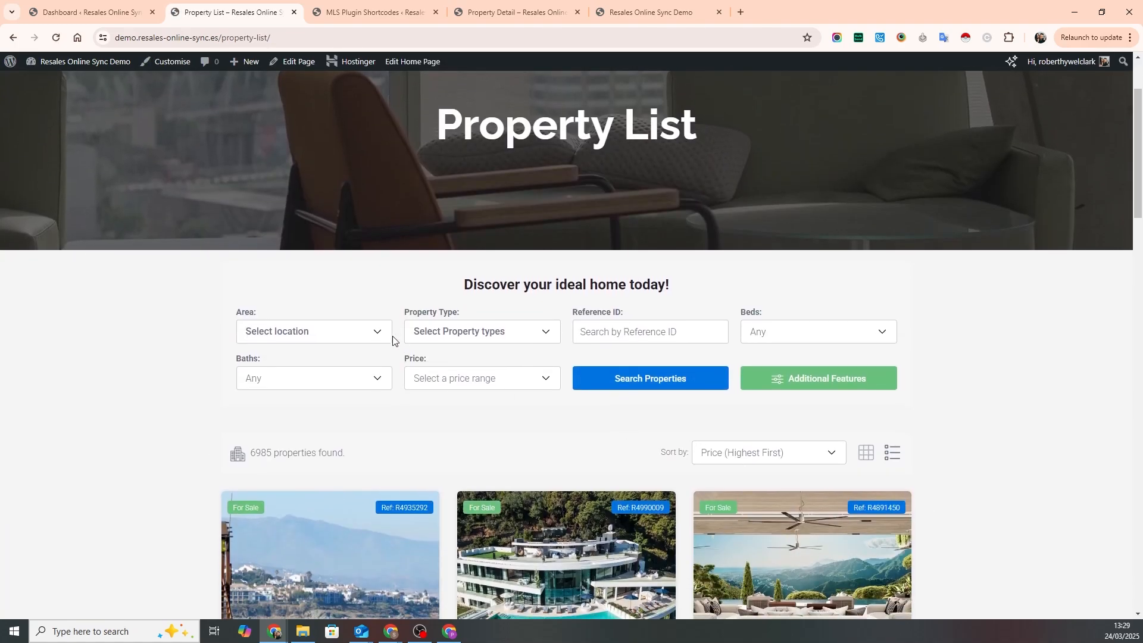
click(375, 333)
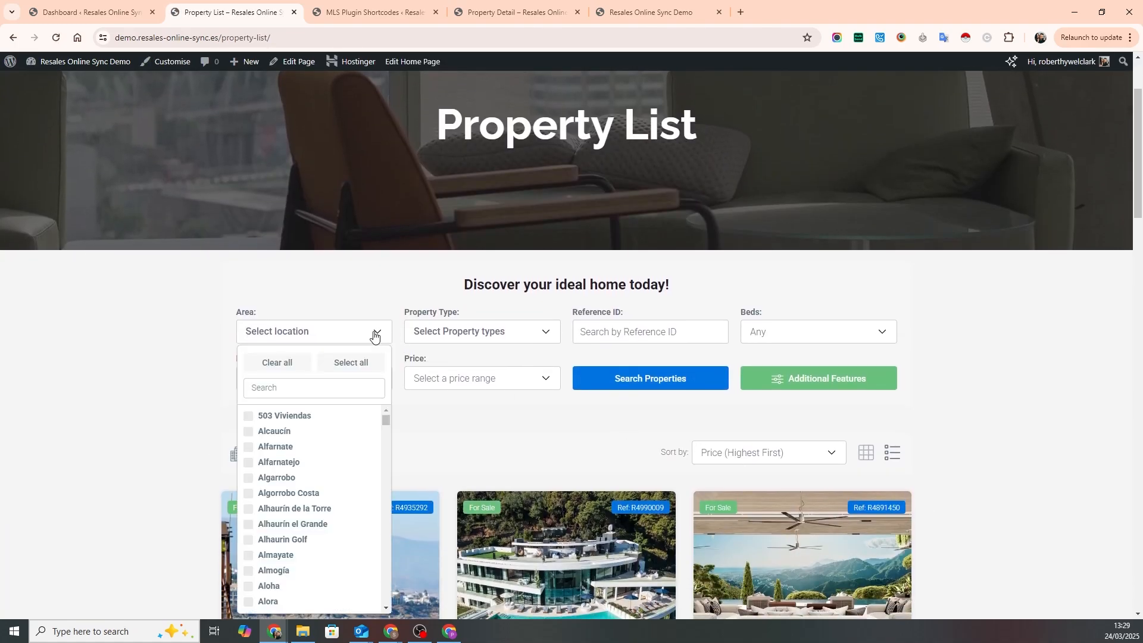
click(541, 337)
scroll(513, 493, down, 10)
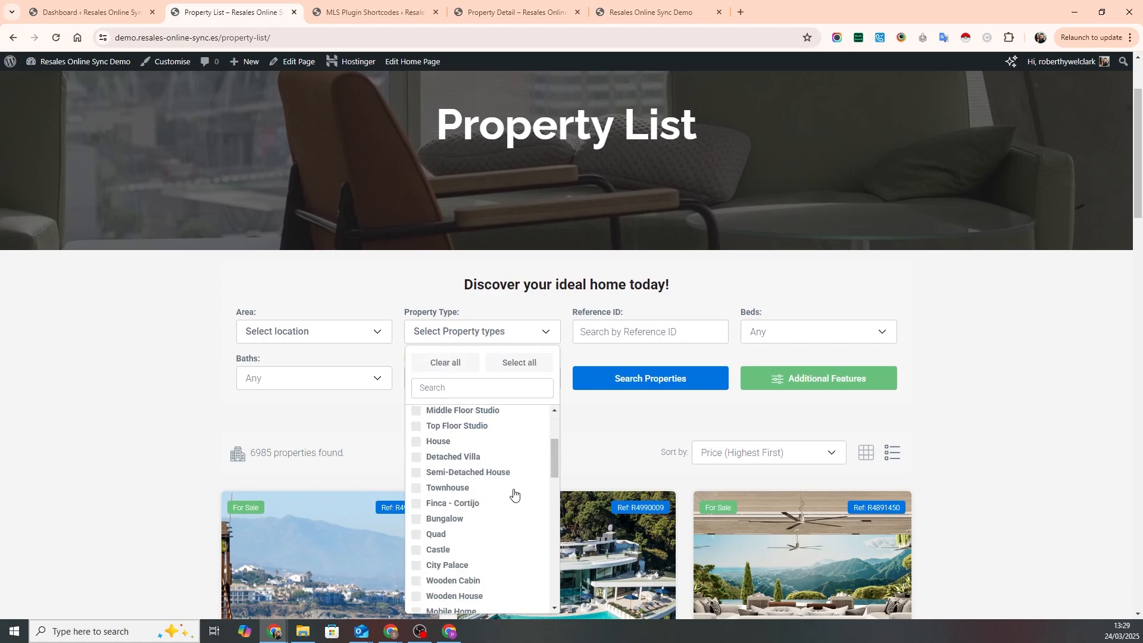
scroll(513, 492, up, 10)
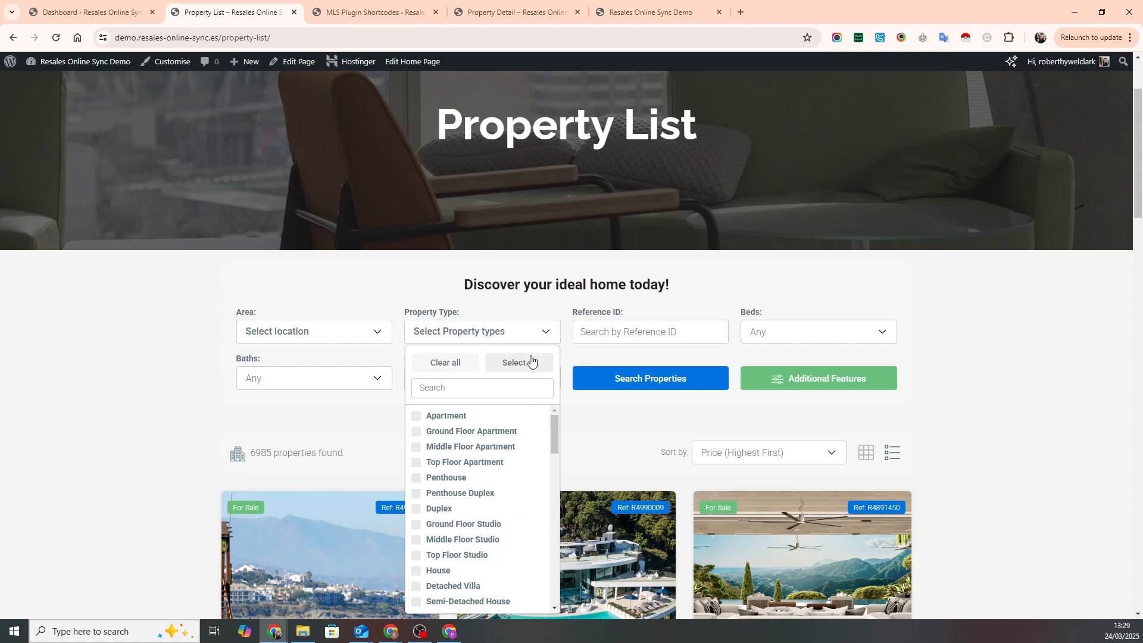
click(544, 336)
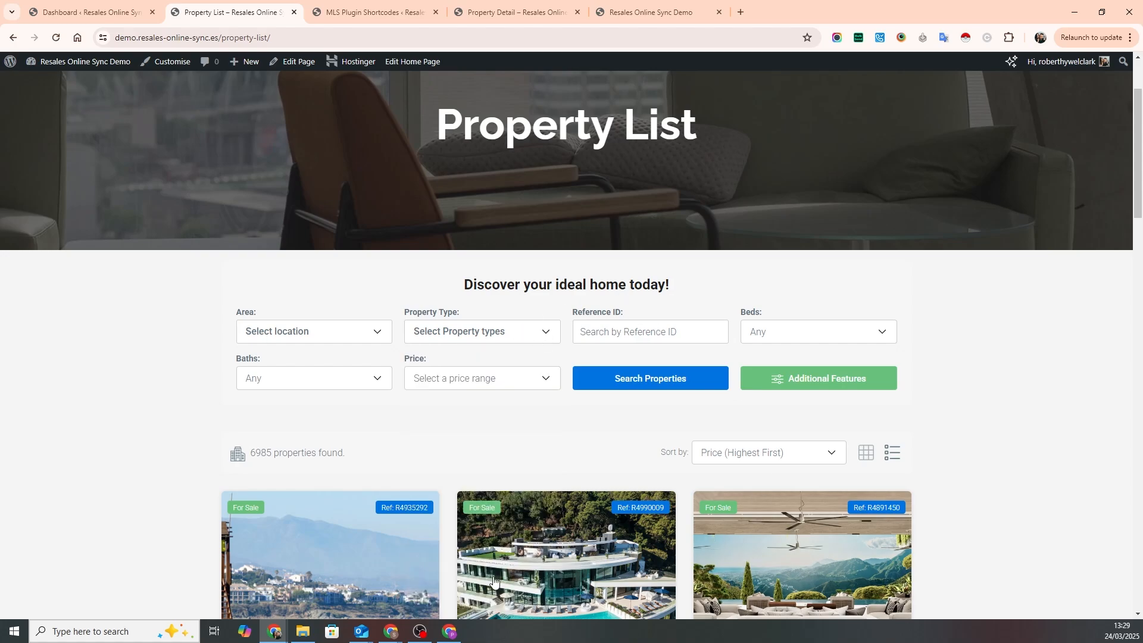
- Examine the property cards and the total number of properties found on the Property List page
scroll(562, 468, down, 3)
scroll(559, 466, down, 4)
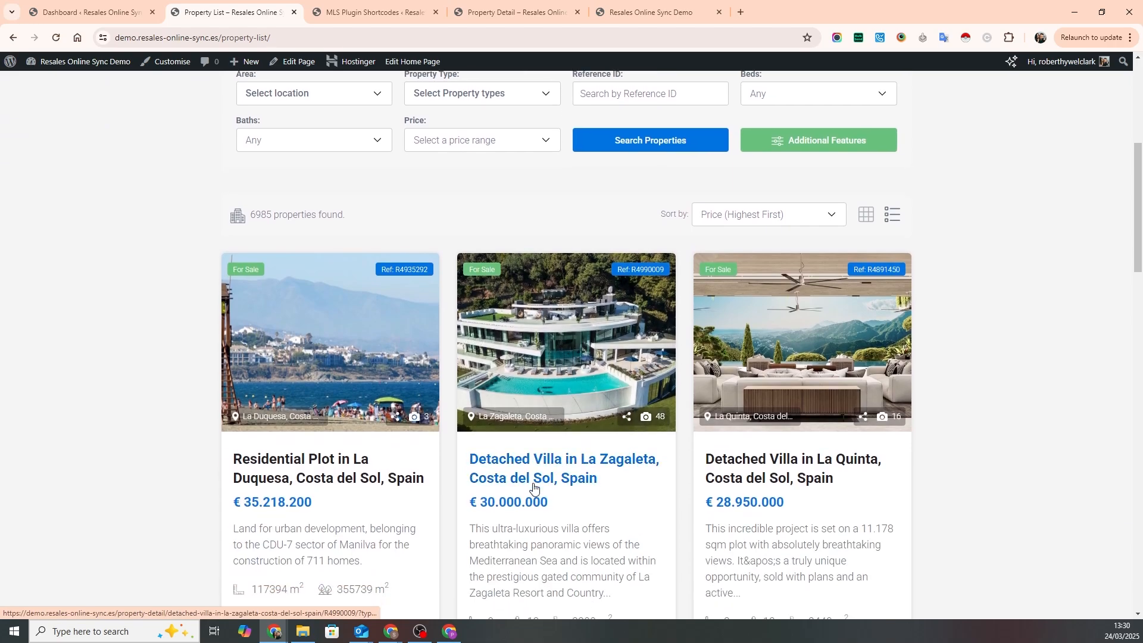
scroll(581, 486, up, 3)
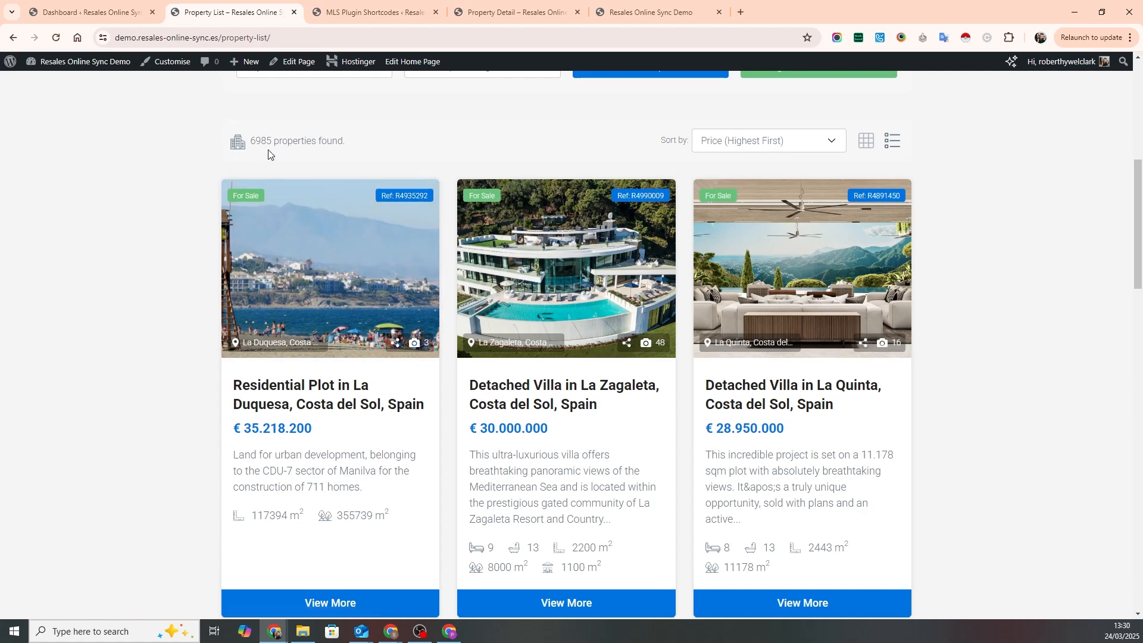
drag(250, 141, 271, 145)
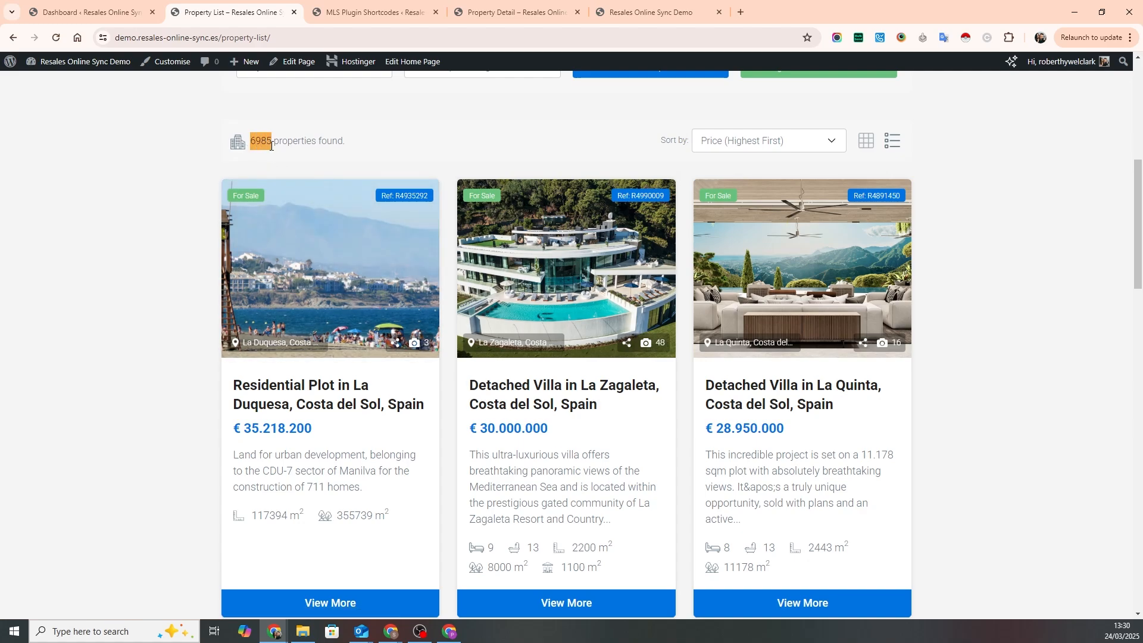
click(399, 146)
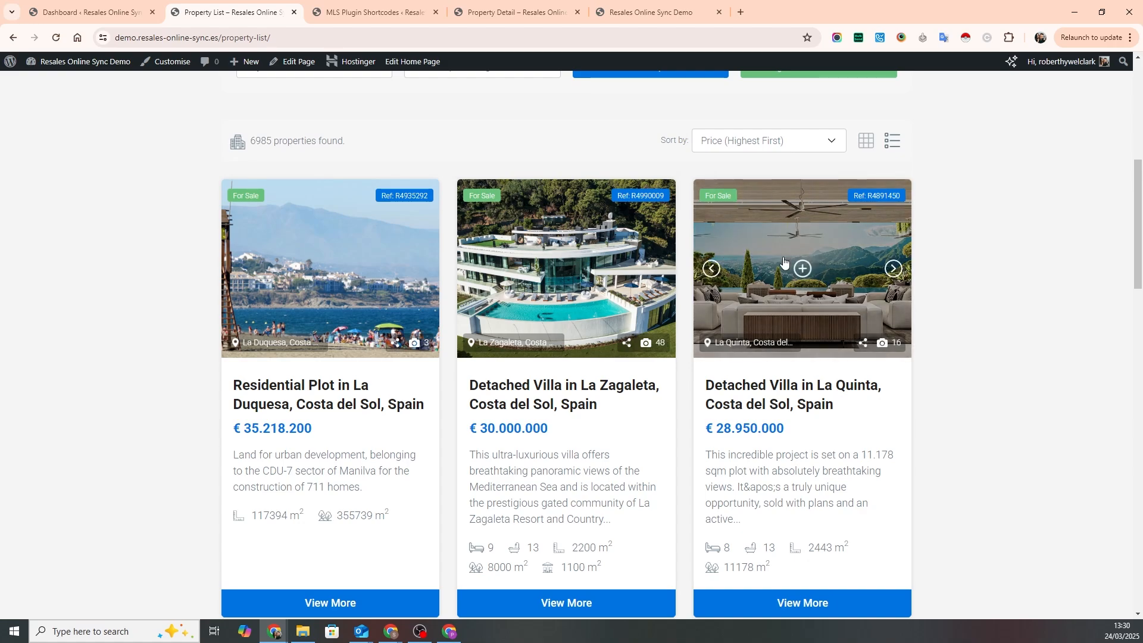
- Go from the Property List page to the website's home page
scroll(743, 271, up, 5)
scroll(715, 399, up, 2)
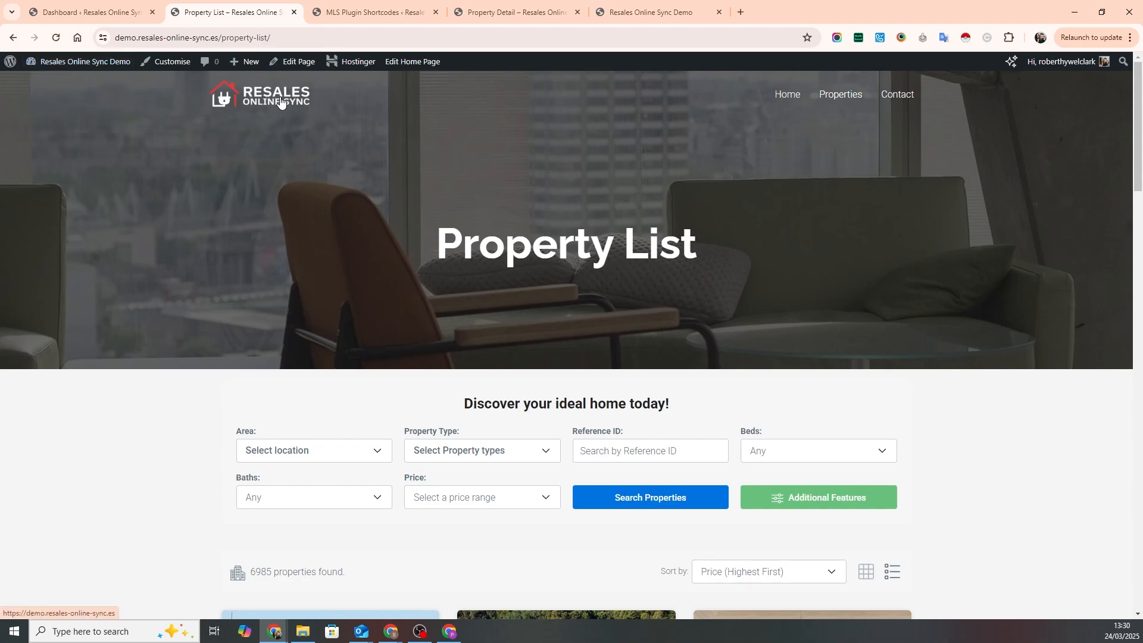
click(225, 94)
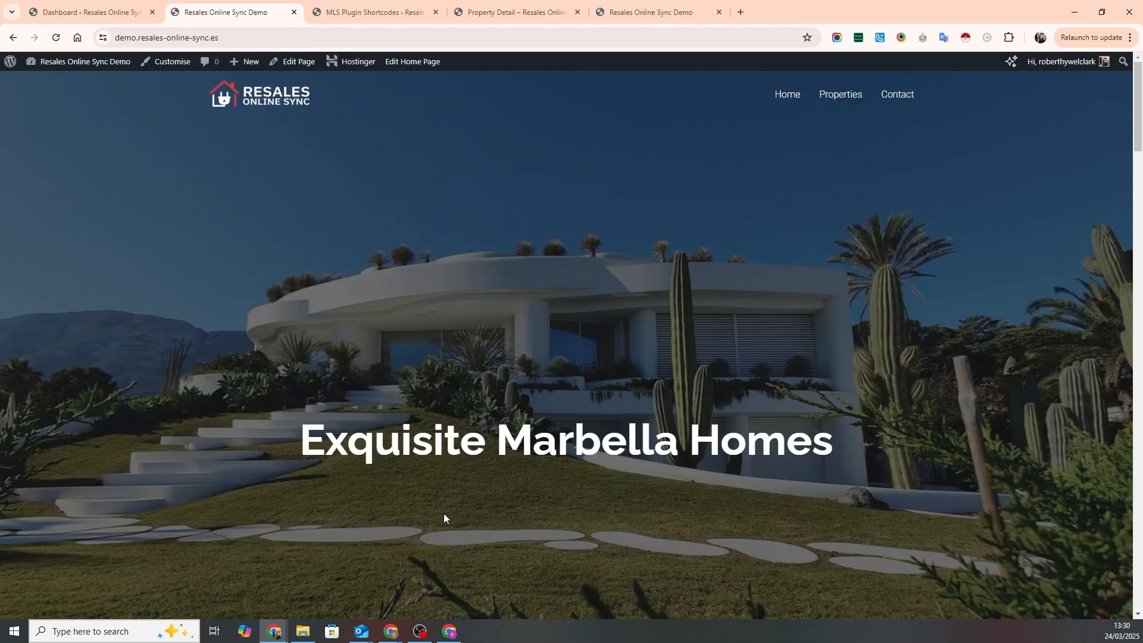